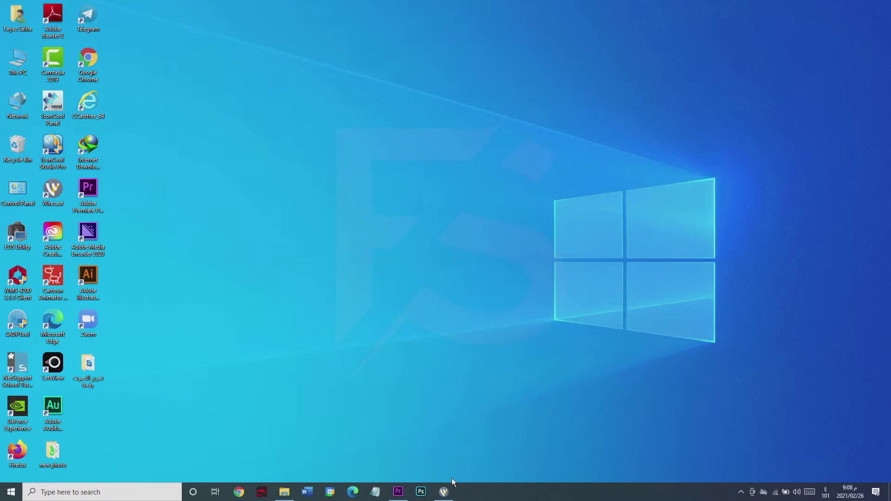
Start Adobe Audition and look through its menus from File to Help
{"action": "double_click", "coordinate": [60, 403]}
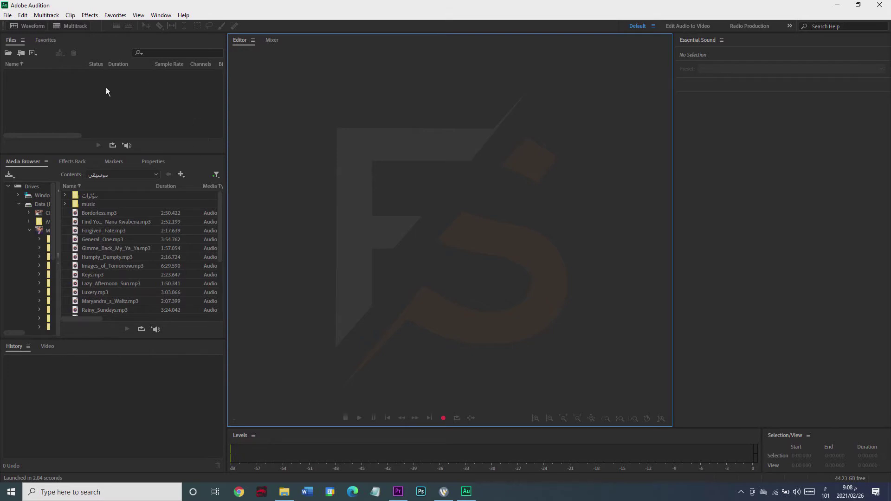
{"action": "left_click", "coordinate": [8, 16]}
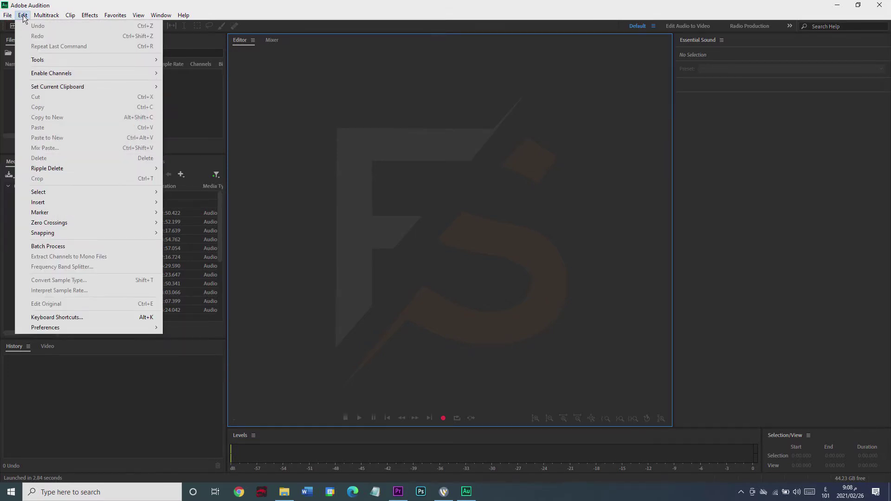
{"action": "mouse_move", "coordinate": [44, 17]}
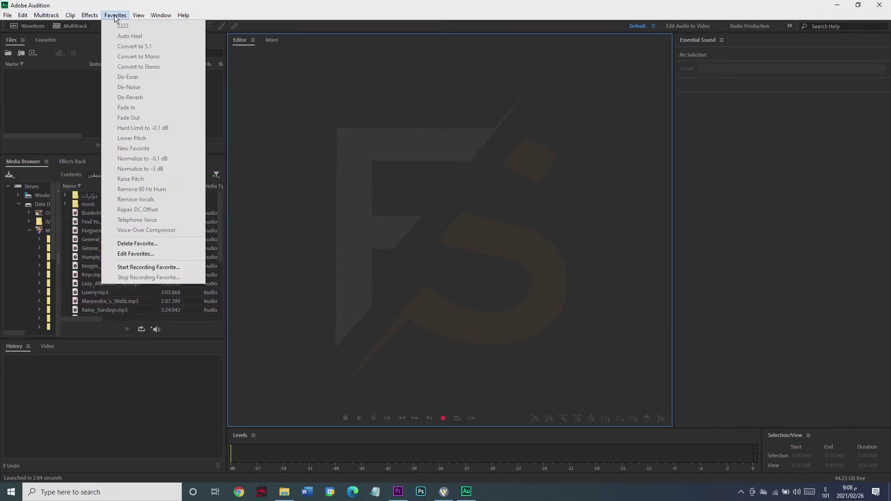
{"action": "mouse_move", "coordinate": [142, 17]}
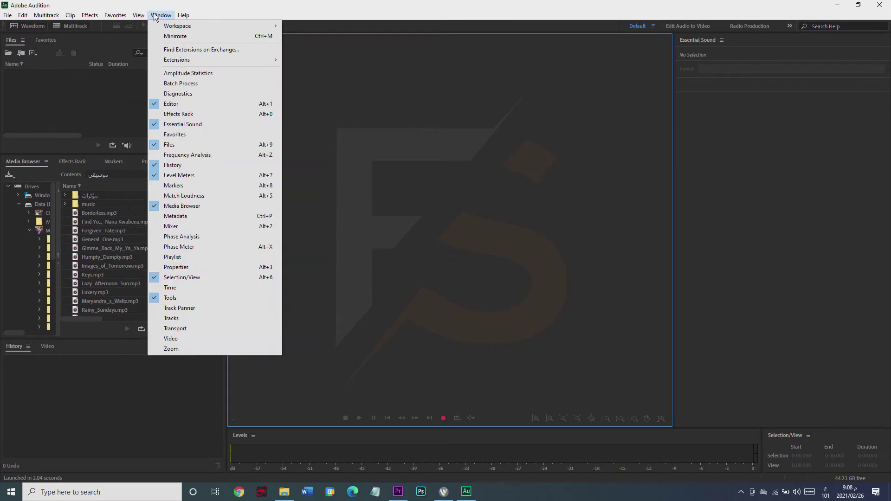
{"action": "mouse_move", "coordinate": [180, 17]}
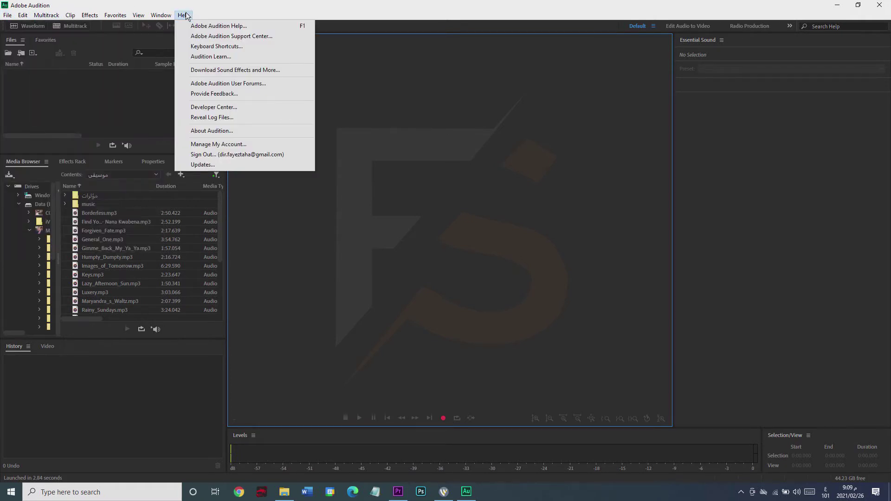
{"action": "left_click", "coordinate": [356, 97]}
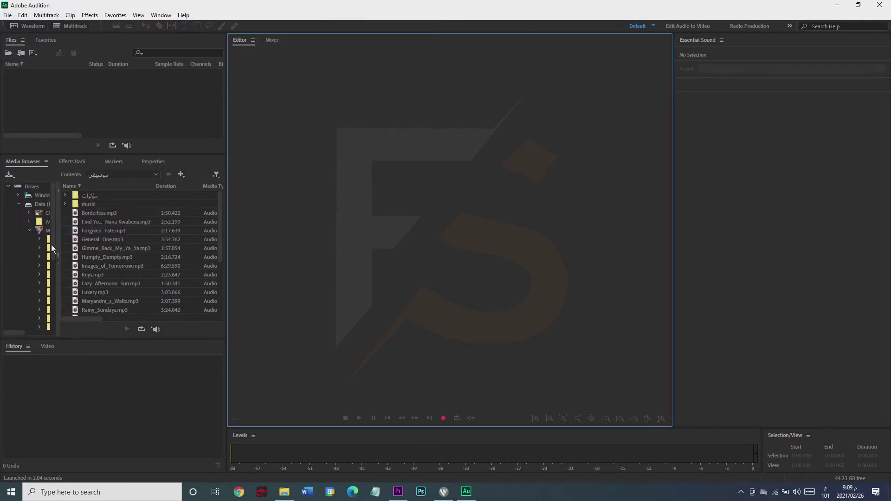
Examine the Files, Media Browser, Effects Rack, Markers, Properties, History, Video, Editor, Mixer, Levels and Selection/View panels
{"action": "left_click", "coordinate": [140, 115]}
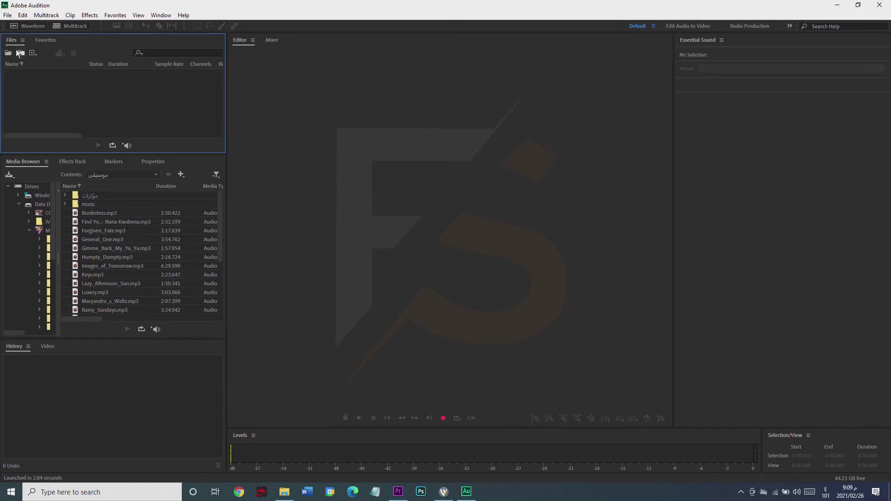
{"action": "left_click", "coordinate": [22, 163]}
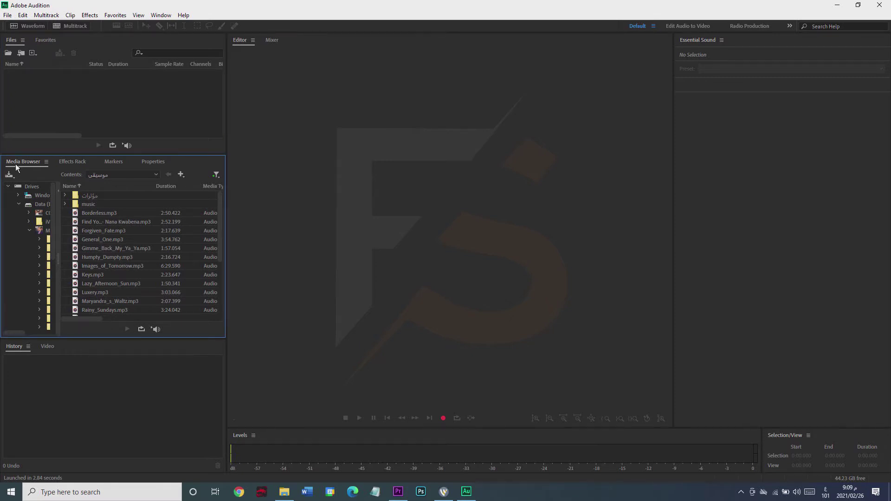
{"action": "left_click", "coordinate": [71, 161]}
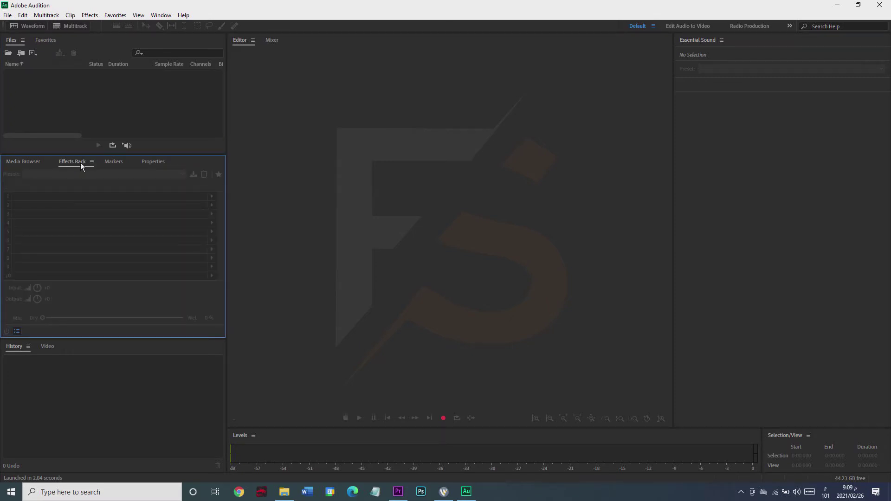
{"action": "left_click", "coordinate": [113, 162]}
{"action": "left_click", "coordinate": [154, 162]}
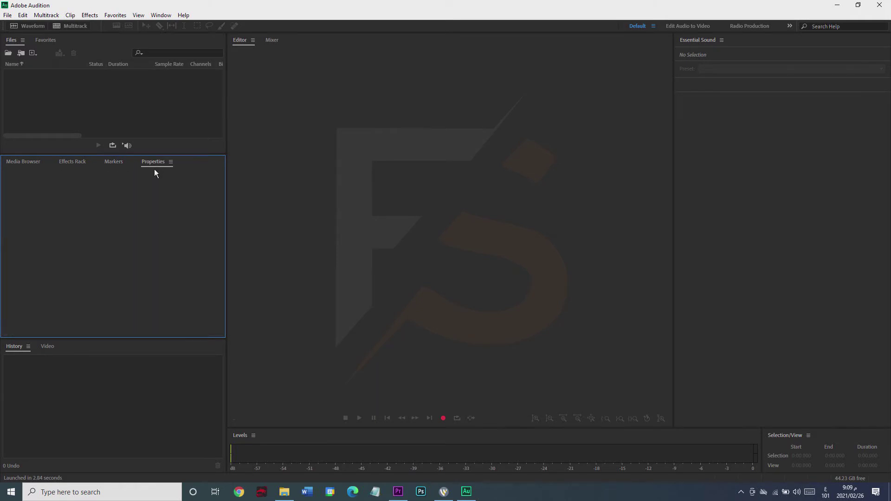
{"action": "left_click", "coordinate": [115, 358]}
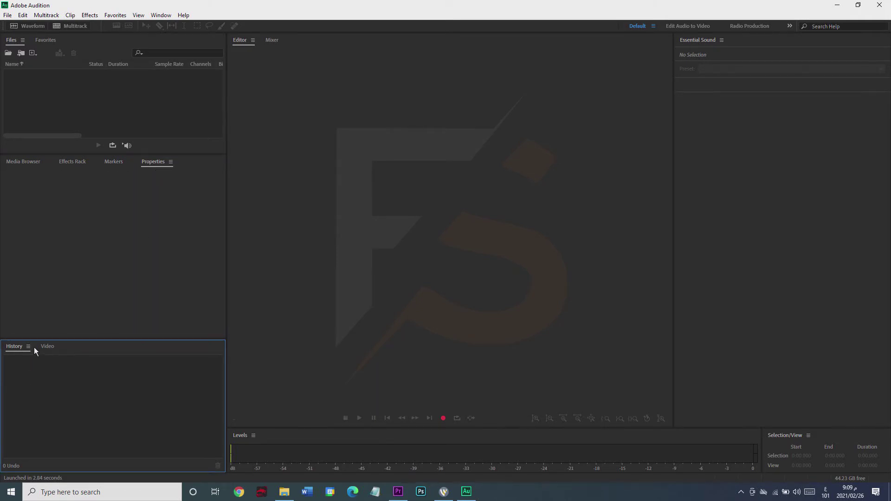
{"action": "left_click", "coordinate": [47, 346]}
{"action": "left_click", "coordinate": [300, 131]}
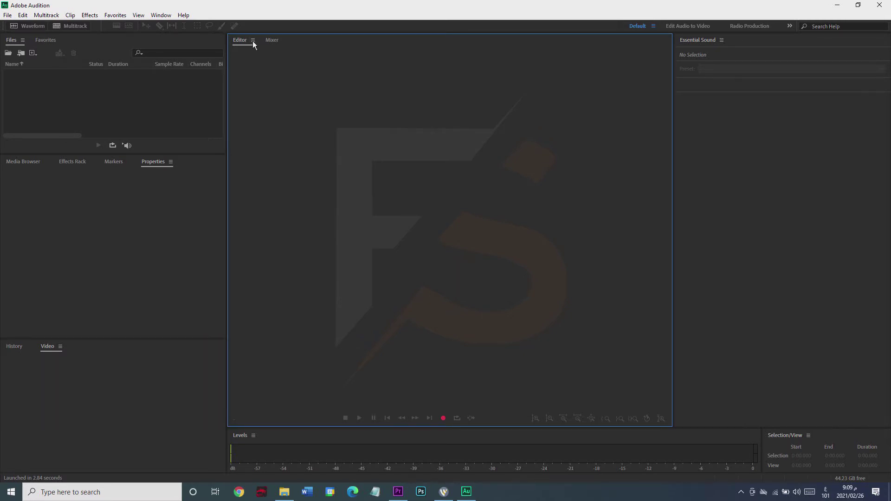
{"action": "left_click", "coordinate": [272, 41]}
{"action": "left_click", "coordinate": [292, 437]}
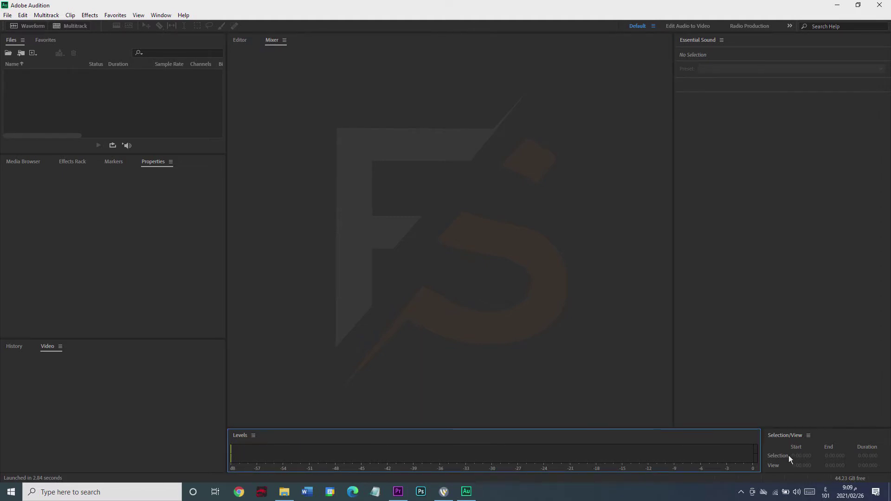
{"action": "left_click", "coordinate": [780, 440]}
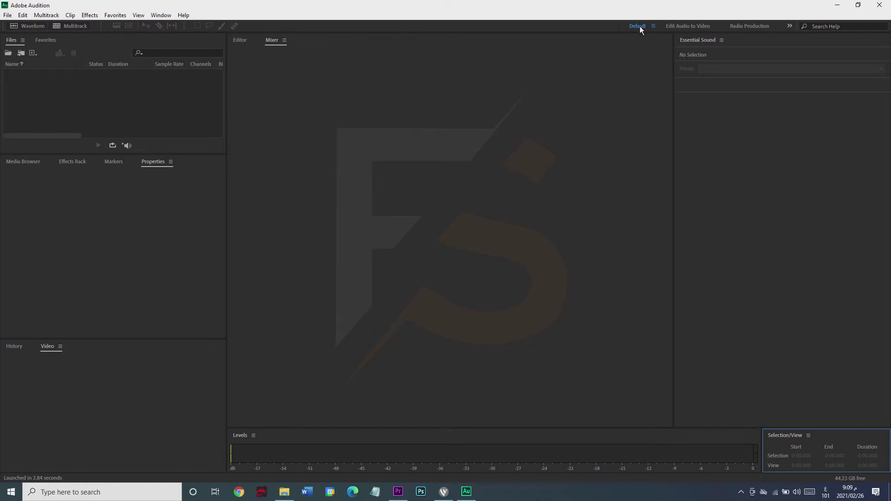
View the Edit Audio to Video and Radio Production workspaces, and return to Default reset to its saved layout
{"action": "left_click", "coordinate": [691, 28]}
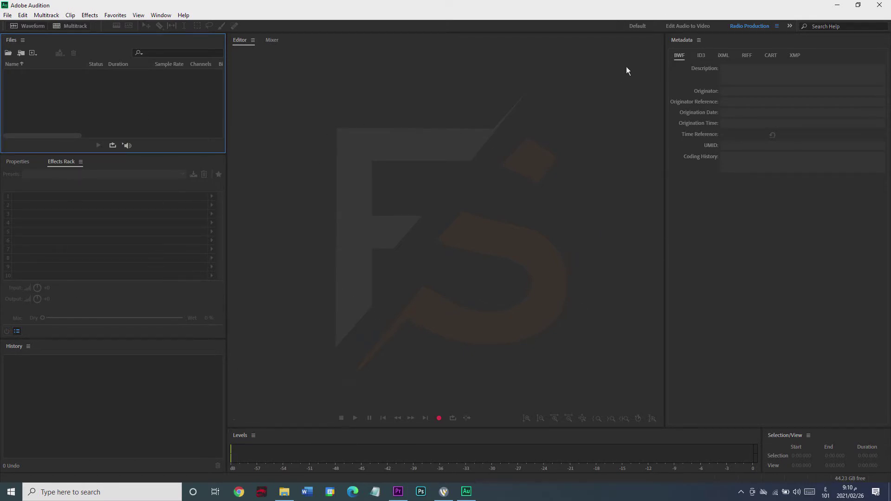
{"action": "left_click", "coordinate": [641, 27]}
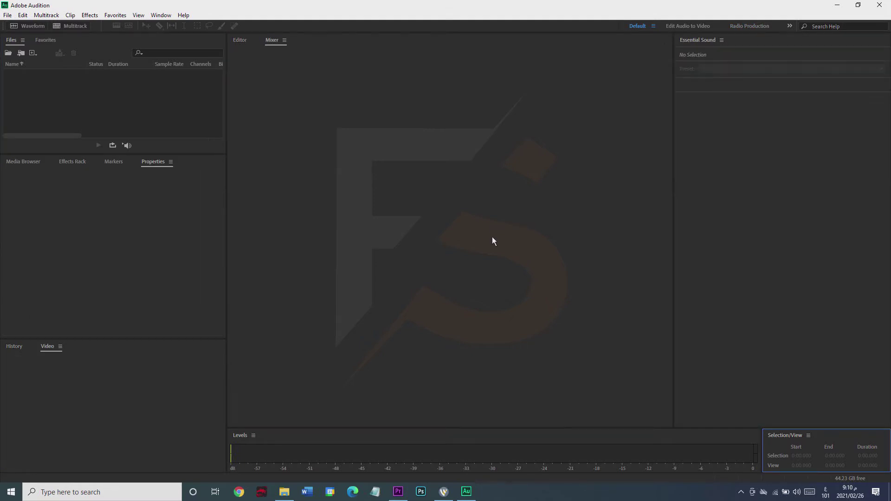
{"action": "left_click", "coordinate": [653, 26]}
{"action": "left_click", "coordinate": [665, 29]}
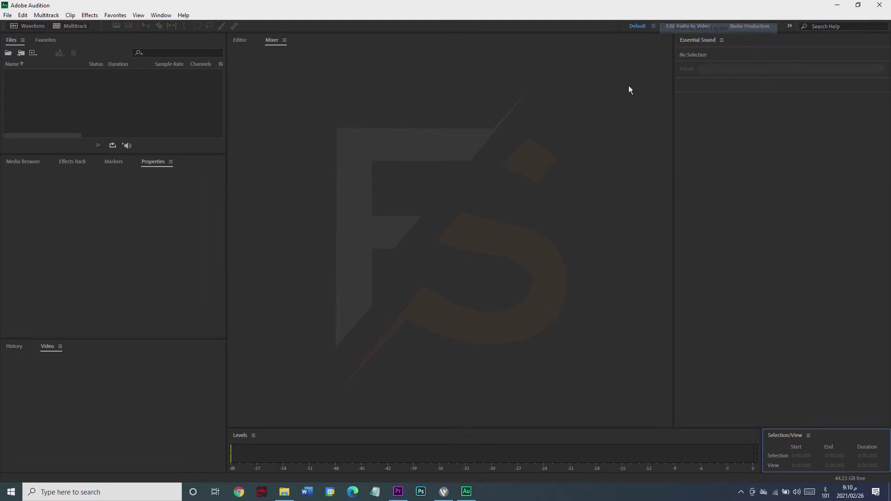
Dock the Levels panel as a narrow vertical strip along the workspace's right edge and widen the Editor by narrowing Essential Sound
{"action": "left_click", "coordinate": [262, 441]}
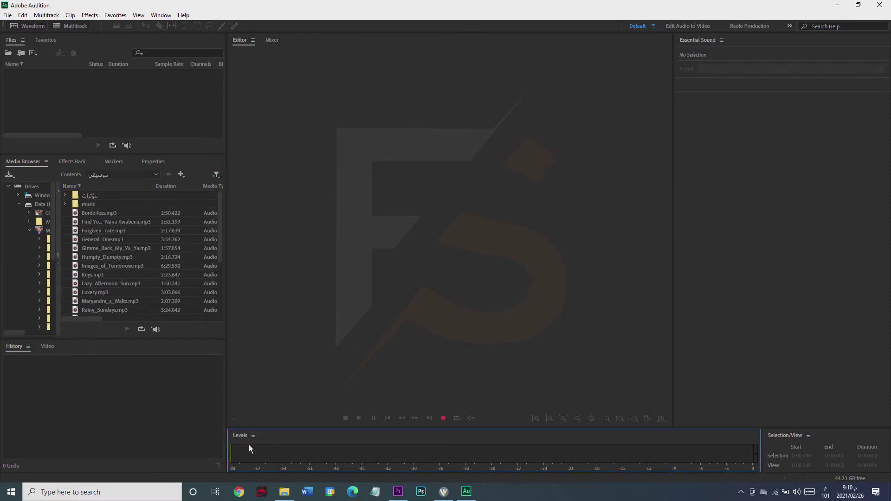
{"action": "left_click_drag", "start_coordinate": [260, 441], "coordinate": [885, 121]}
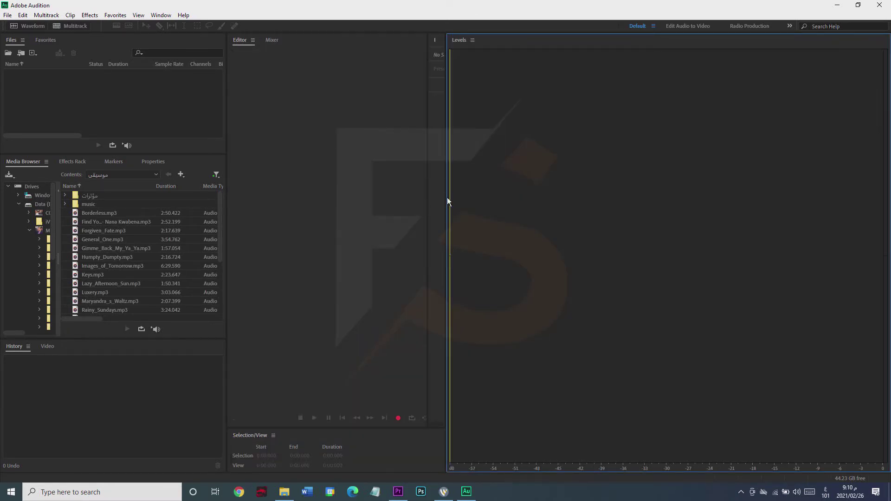
{"action": "left_click_drag", "start_coordinate": [445, 198], "coordinate": [841, 199]}
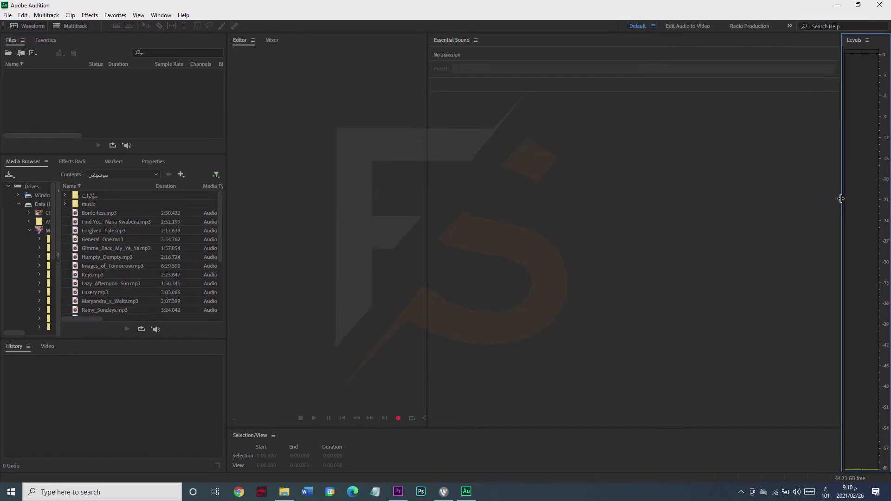
{"action": "left_click", "coordinate": [429, 185]}
{"action": "left_click_drag", "start_coordinate": [429, 182], "coordinate": [713, 195]}
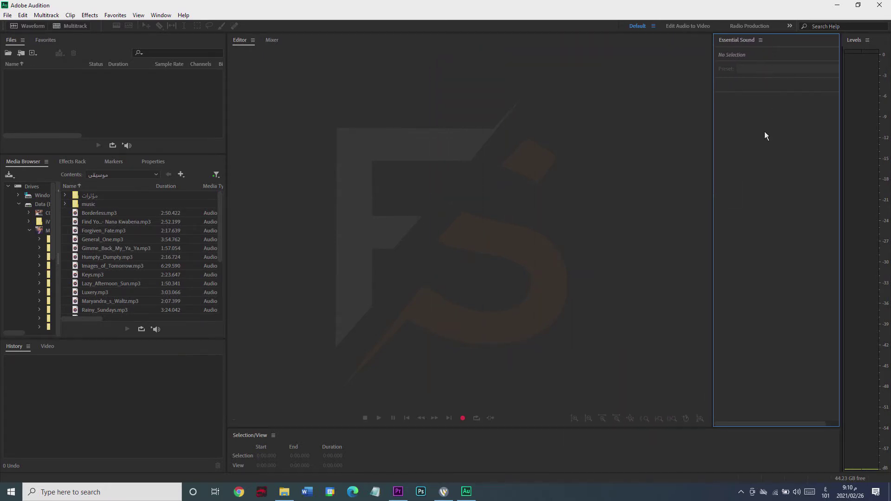
Close the Essential Sound, Selection/View, Video and History panels
{"action": "left_click", "coordinate": [761, 41]}
{"action": "left_click", "coordinate": [787, 42]}
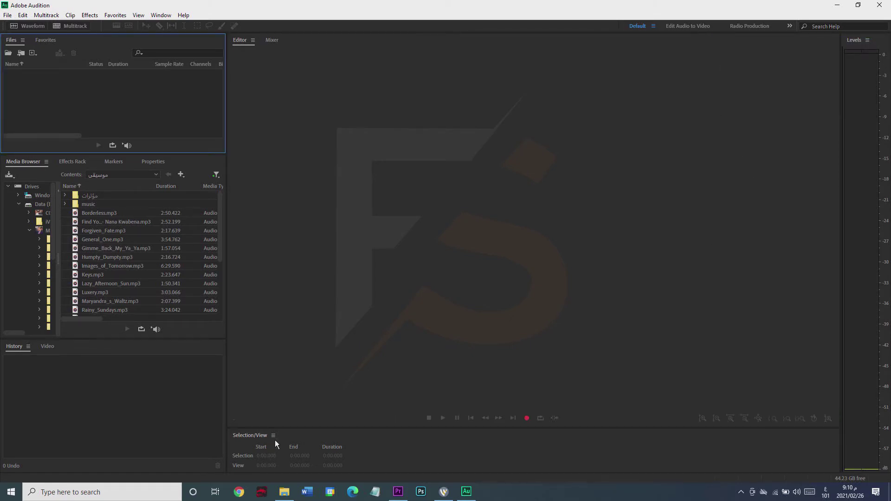
{"action": "left_click", "coordinate": [273, 435]}
{"action": "left_click", "coordinate": [300, 436]}
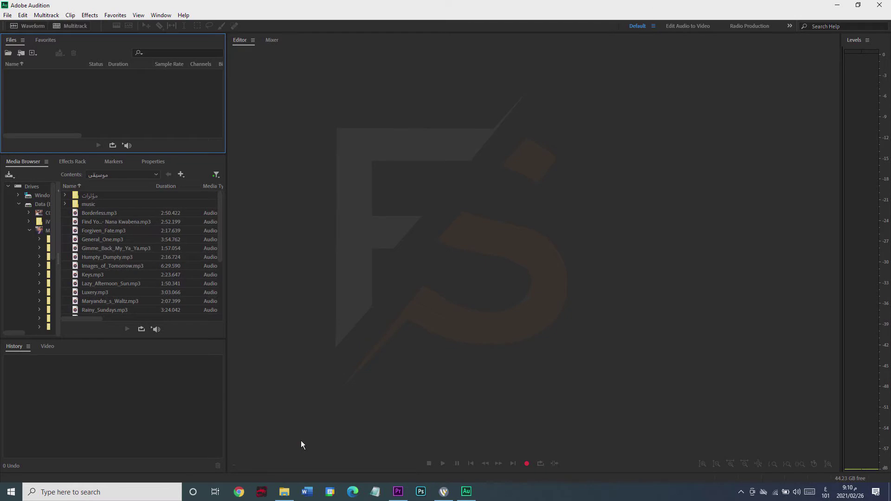
{"action": "right_click", "coordinate": [56, 346]}
{"action": "left_click", "coordinate": [81, 349]}
{"action": "right_click", "coordinate": [32, 345]}
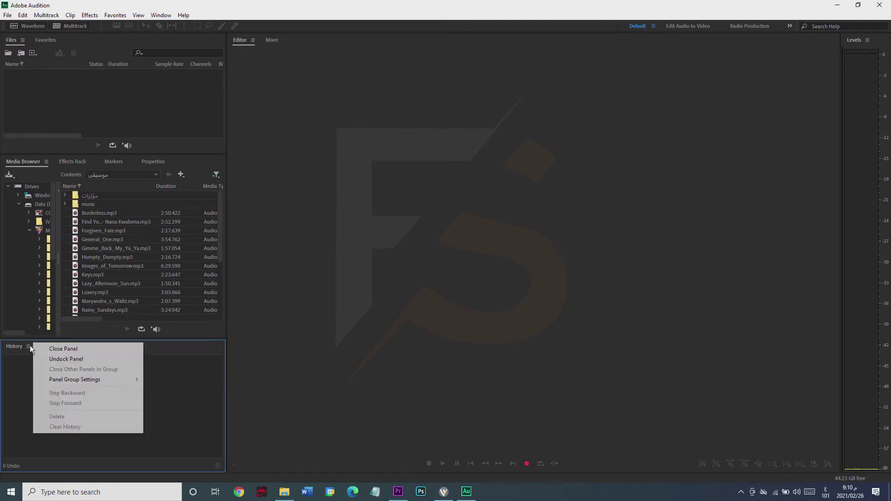
{"action": "left_click", "coordinate": [40, 348]}
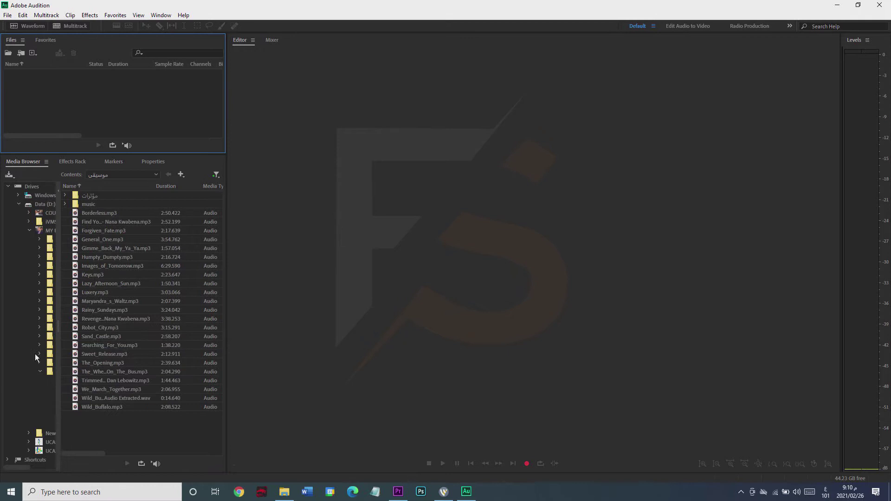
Close the Media Browser, Markers and Properties panels, and make the Files panel taller above the Effects Rack
{"action": "left_click", "coordinate": [45, 161]}
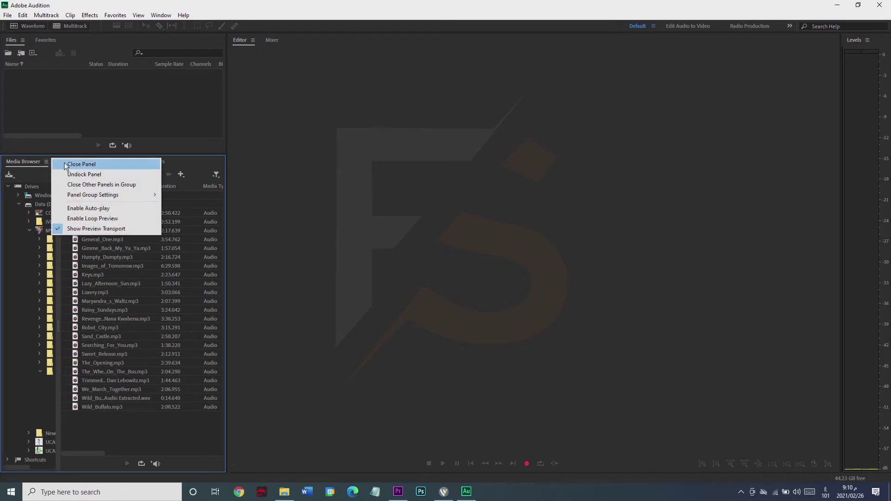
{"action": "left_click", "coordinate": [60, 168]}
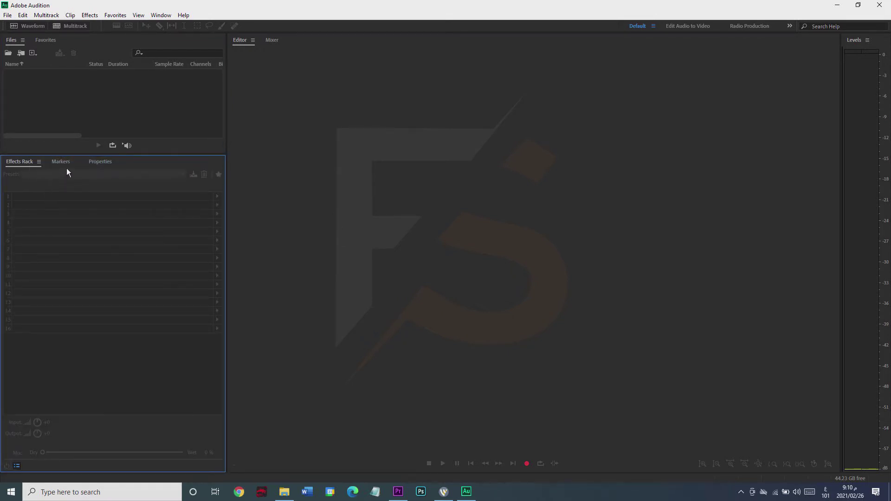
{"action": "left_click", "coordinate": [61, 161]}
{"action": "left_click", "coordinate": [78, 164]}
{"action": "left_click", "coordinate": [86, 166]}
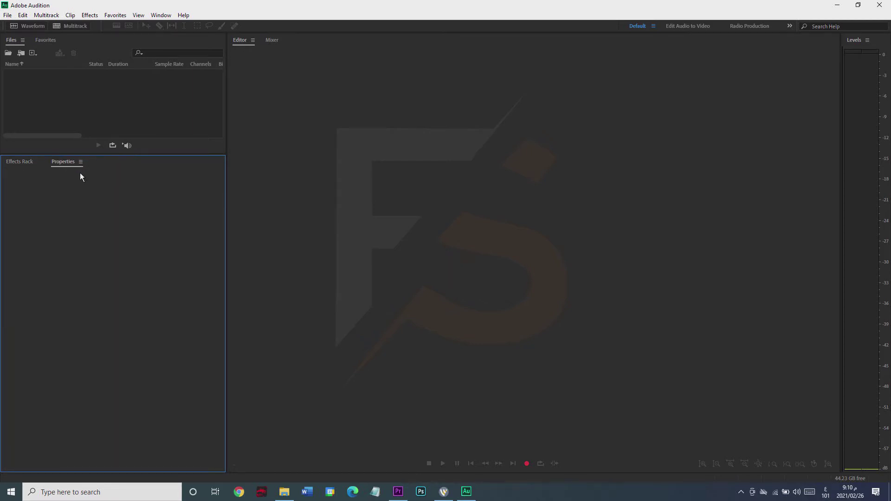
{"action": "left_click", "coordinate": [81, 162]}
{"action": "left_click", "coordinate": [89, 167]}
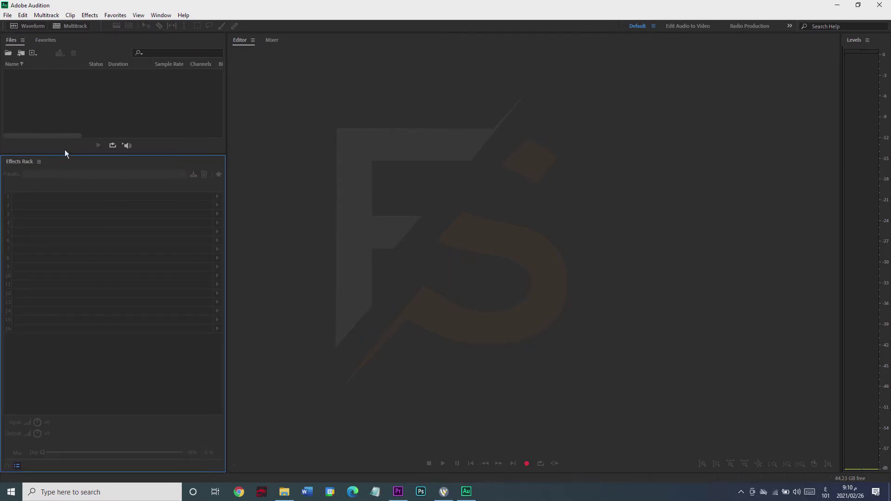
{"action": "left_click_drag", "start_coordinate": [69, 155], "coordinate": [69, 258]}
{"action": "left_click", "coordinate": [386, 209]}
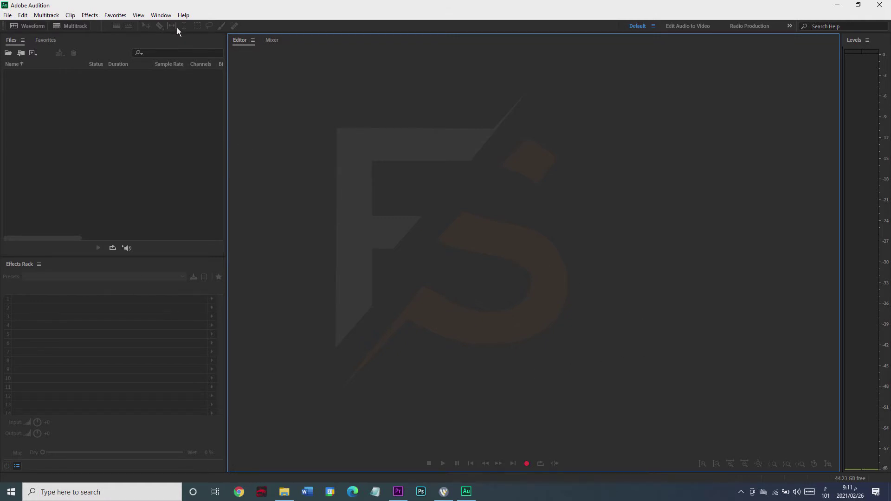
Save the current panel layout as a new workspace, naming it with the owner's full name
{"action": "left_click", "coordinate": [160, 16]}
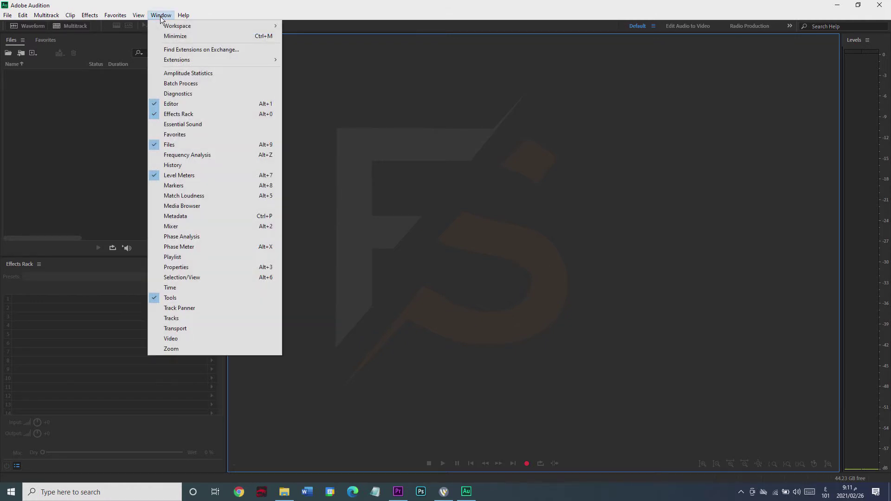
{"action": "mouse_move", "coordinate": [185, 27]}
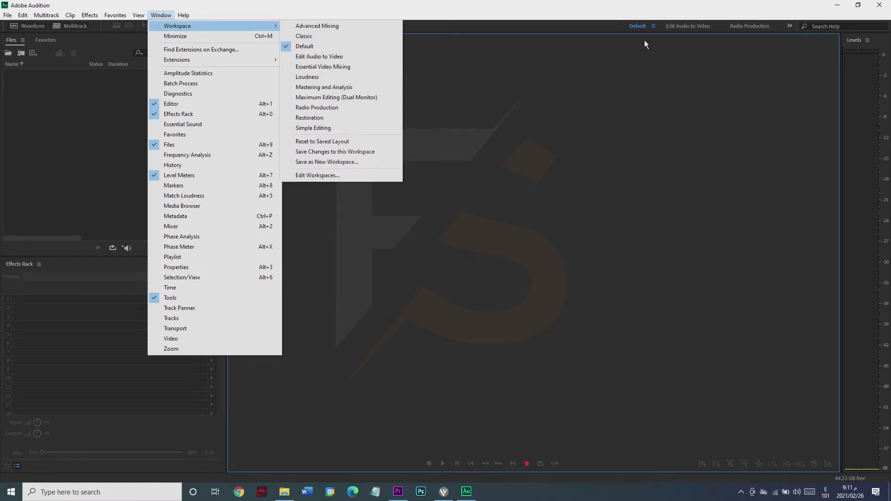
{"action": "left_click", "coordinate": [653, 26]}
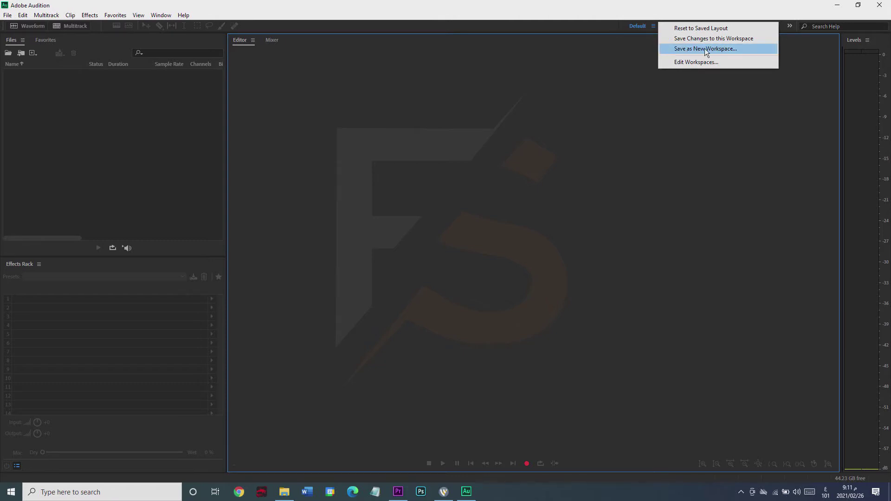
{"action": "left_click", "coordinate": [154, 14]}
{"action": "mouse_move", "coordinate": [229, 26]}
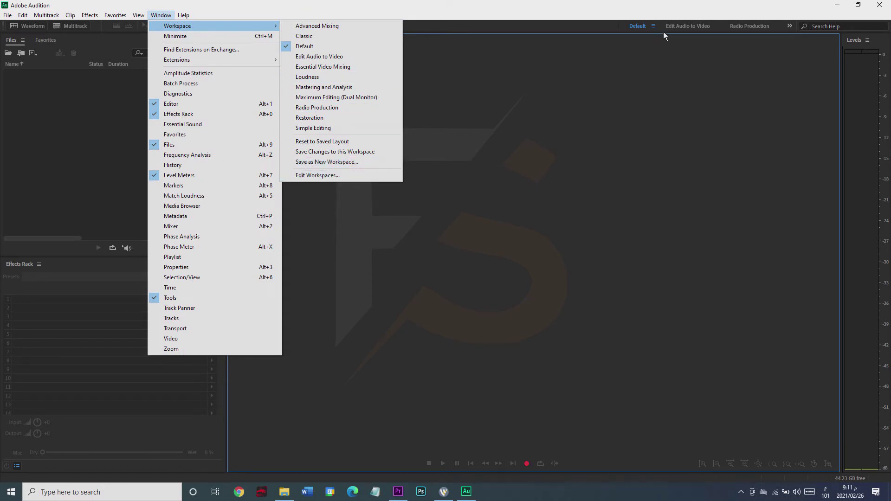
{"action": "left_click", "coordinate": [653, 26]}
{"action": "left_click", "coordinate": [687, 49]}
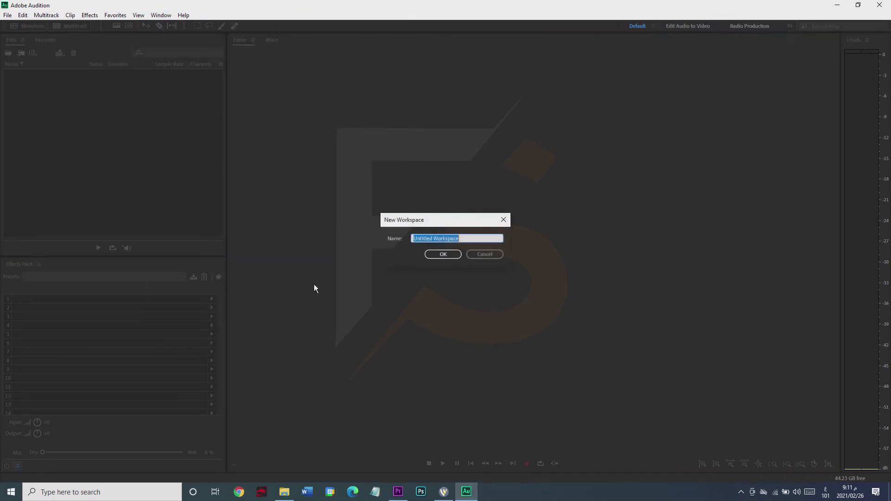
{"action": "key", "text": "alt+shift"}
{"action": "type", "text": "fayez"}
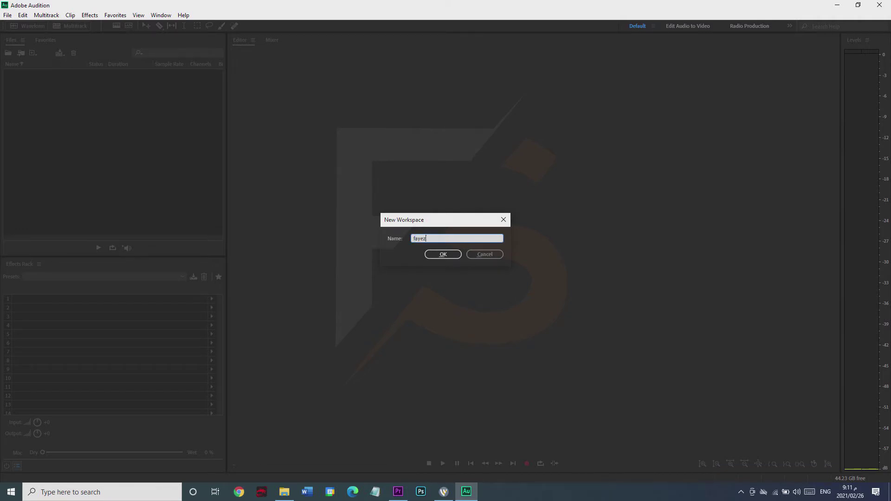
{"action": "type", "text": " salha"}
{"action": "left_click", "coordinate": [441, 254]}
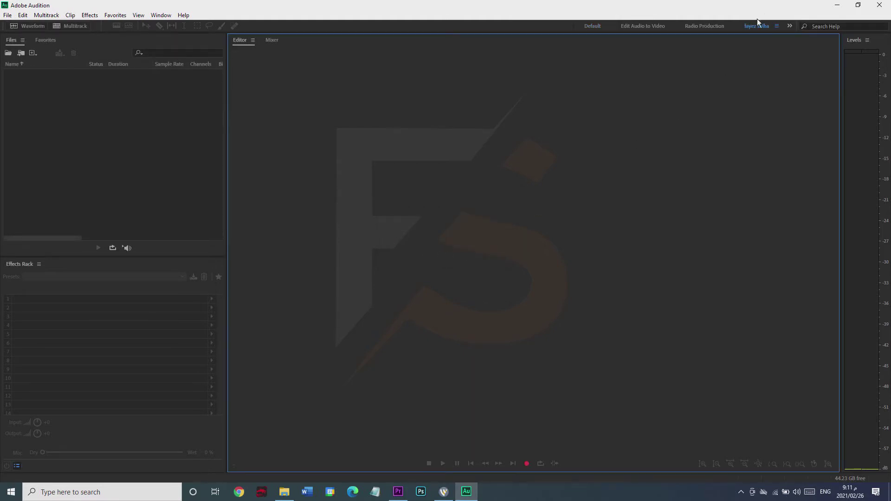
Return to the Default workspace with its saved layout, and compare it with the new custom workspace by switching there and back
{"action": "left_click", "coordinate": [608, 26]}
{"action": "left_click", "coordinate": [636, 28]}
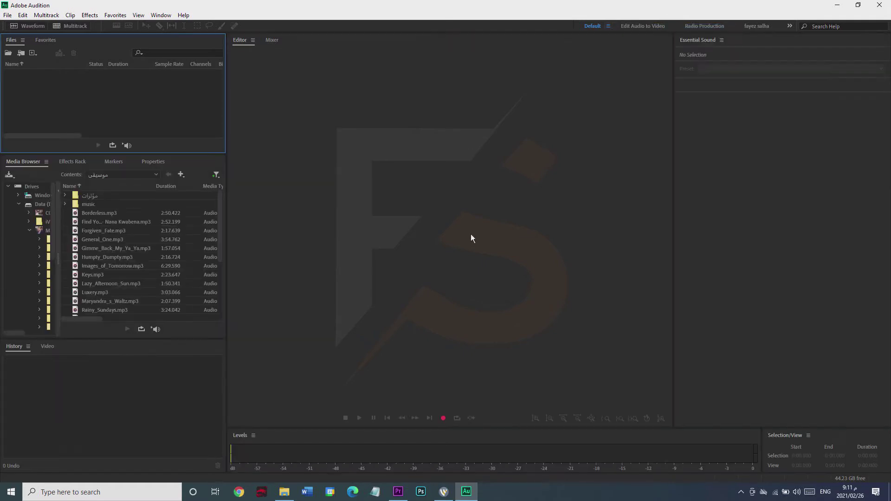
{"action": "left_click", "coordinate": [350, 283]}
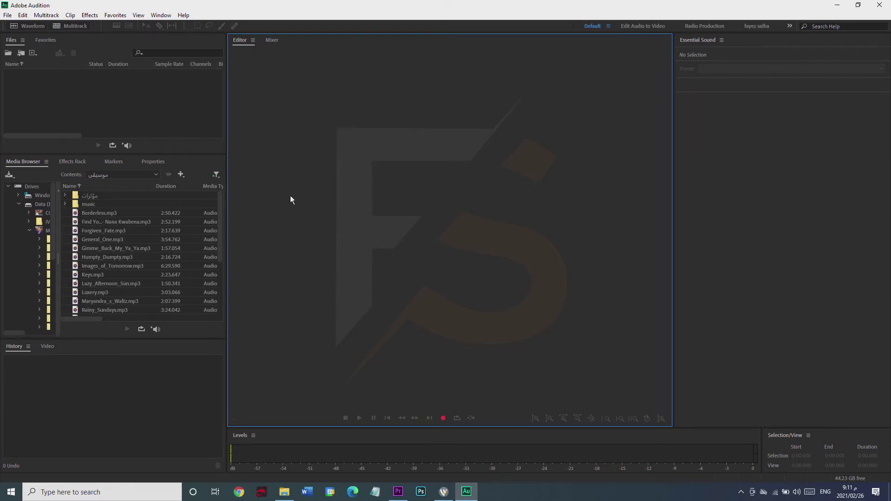
{"action": "left_click", "coordinate": [757, 26]}
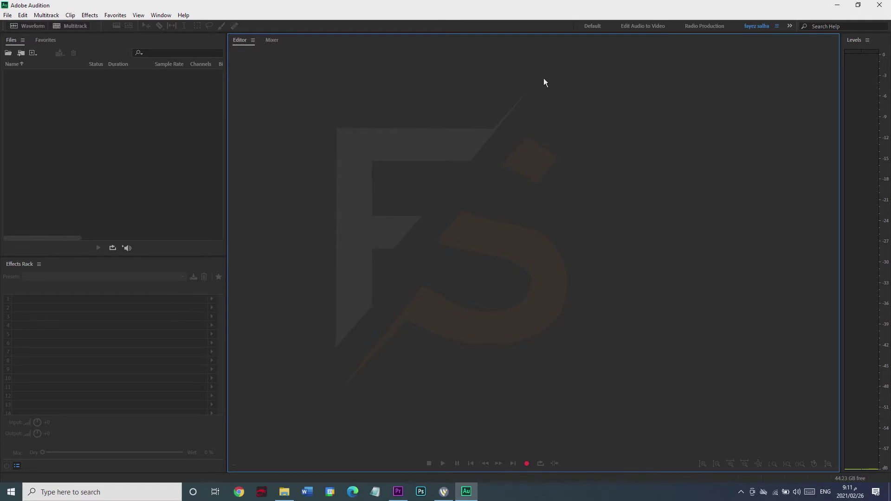
{"action": "left_click", "coordinate": [590, 26]}
View the Favorites list and return to the Files panel
{"action": "left_click", "coordinate": [179, 98]}
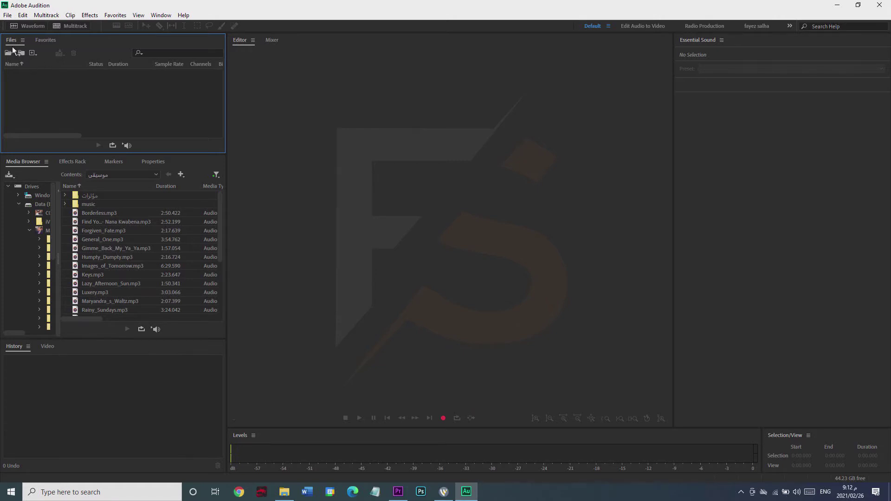
{"action": "left_click", "coordinate": [49, 41]}
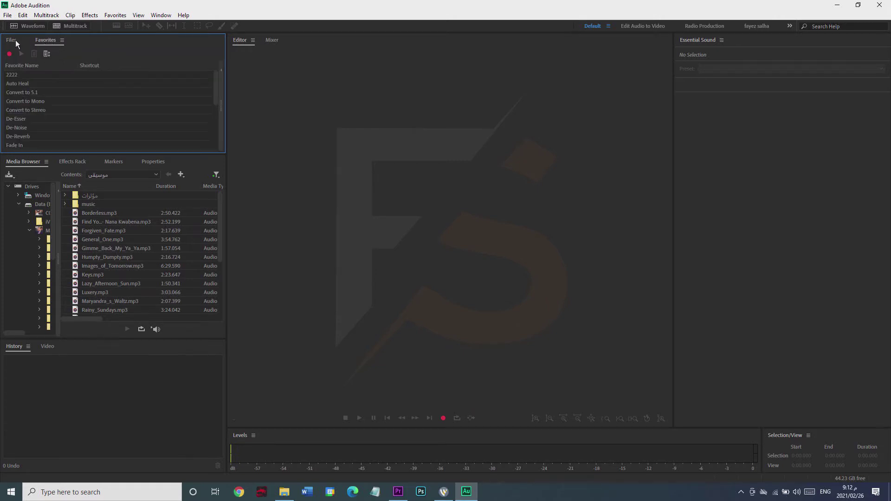
{"action": "left_click", "coordinate": [11, 41]}
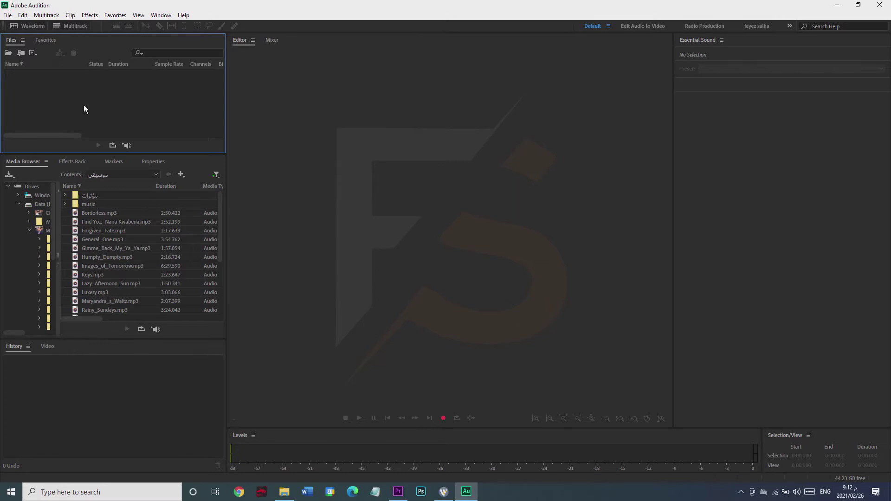
Open the audio files 1 and 2 from the new photo folder on the Desktop
{"action": "double_click", "coordinate": [175, 124]}
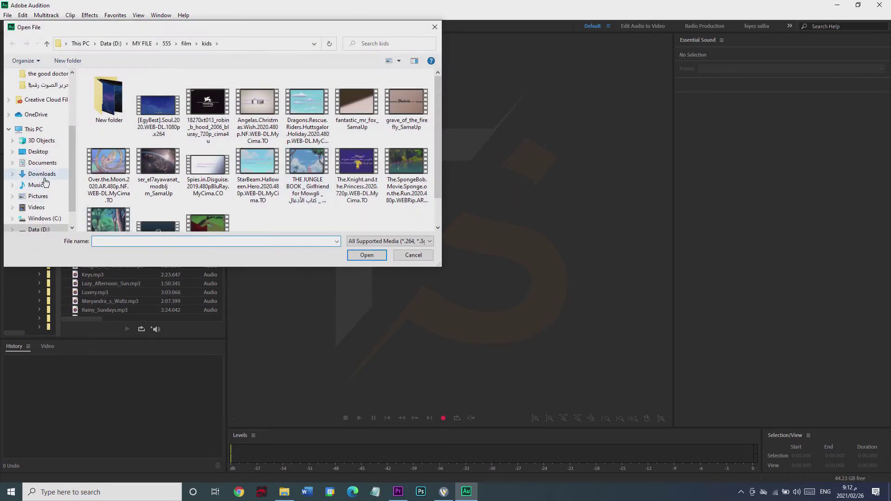
{"action": "left_click", "coordinate": [44, 151]}
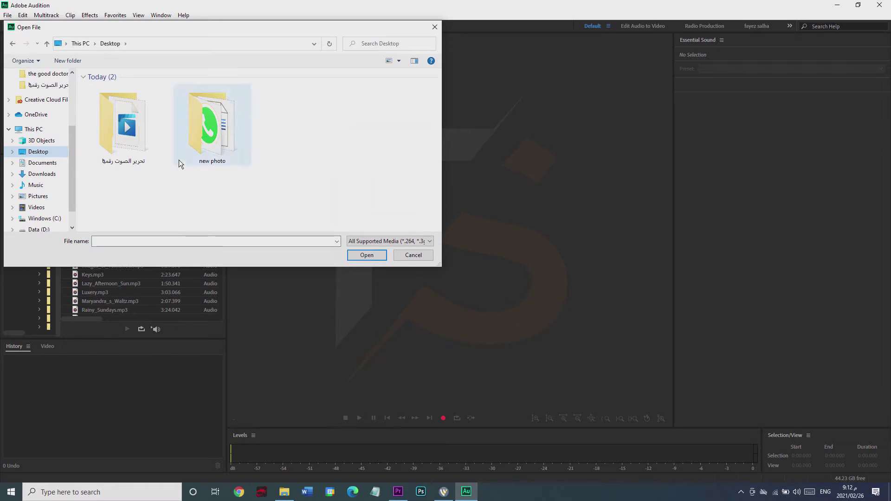
{"action": "double_click", "coordinate": [194, 137]}
{"action": "left_click", "coordinate": [182, 141]}
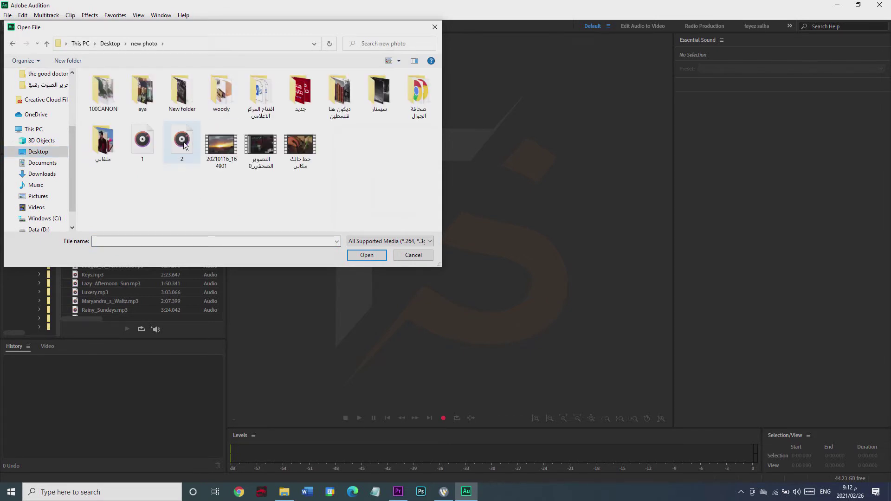
{"action": "left_click", "coordinate": [367, 255]}
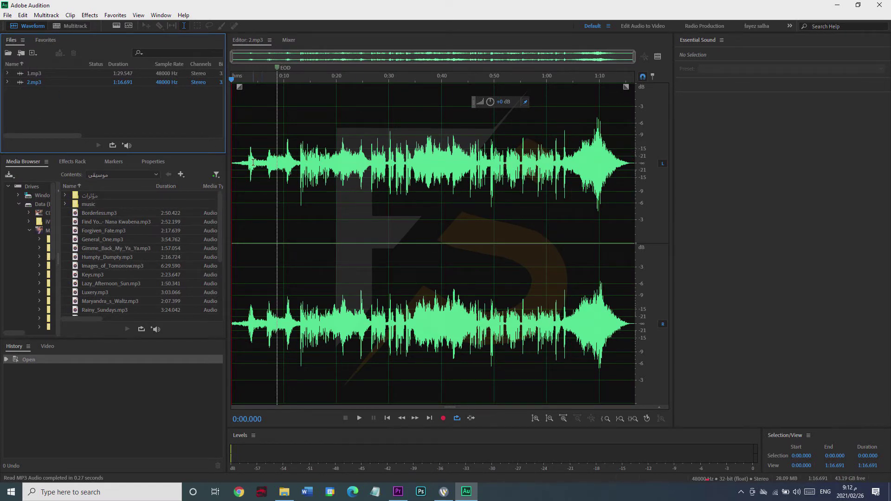
Play the first few seconds of 2.mp3 and stop, and view the Open File dialog without choosing a file
{"action": "key", "text": "space"}
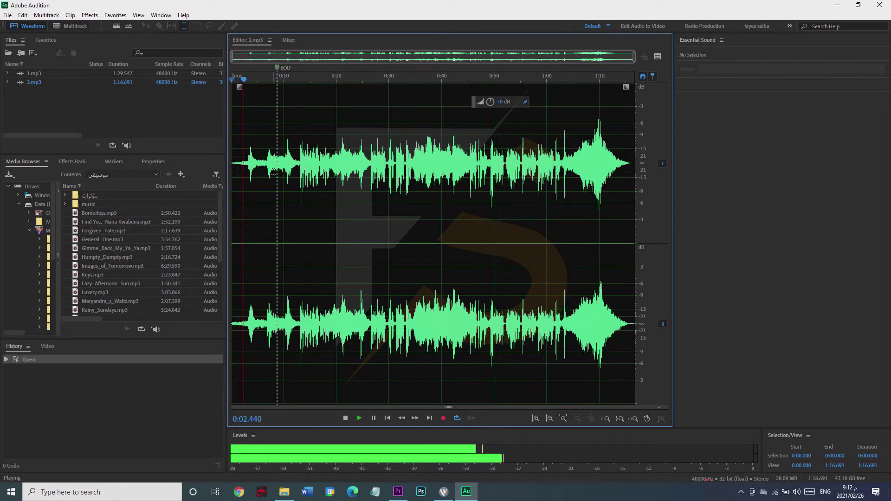
{"action": "key", "text": "space"}
{"action": "left_click", "coordinate": [58, 98]}
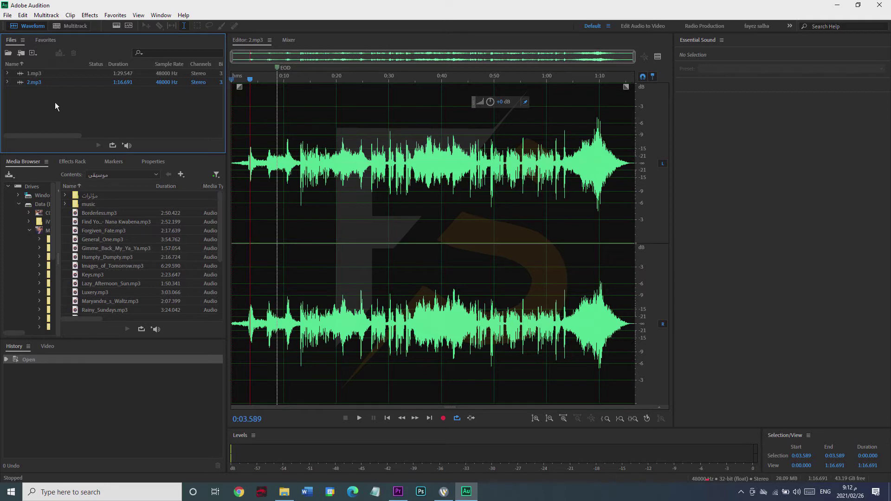
{"action": "key", "text": "ctrl+o"}
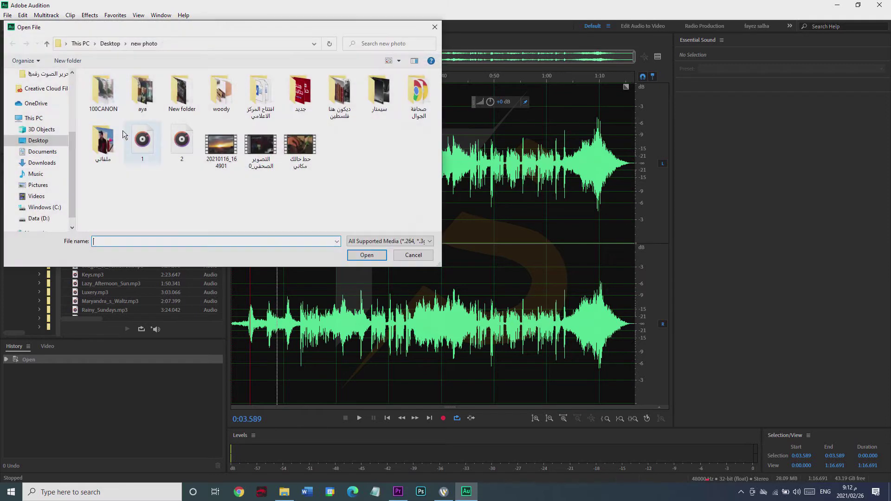
{"action": "left_click", "coordinate": [413, 257]}
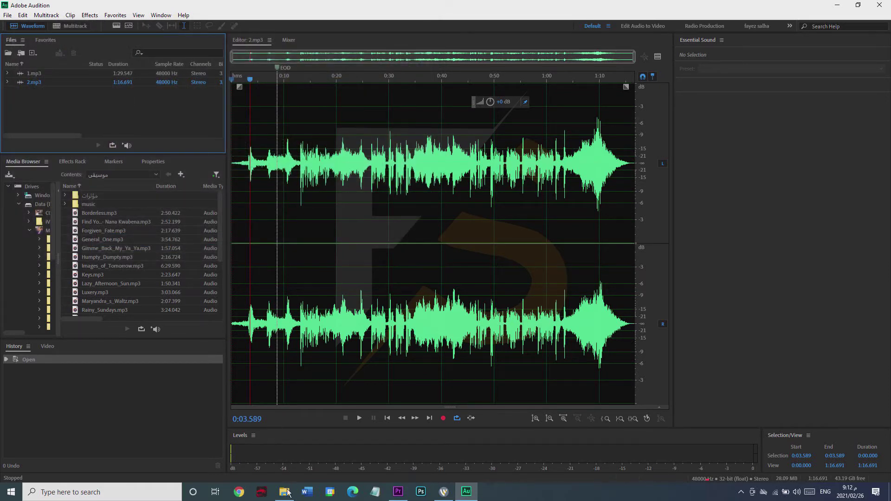
Look into the new photo folder from the desktop, and return to Audition to remove 1.mp3 and 2.mp3 from the Files panel
{"action": "left_click", "coordinate": [862, 496]}
{"action": "key", "text": "super+d"}
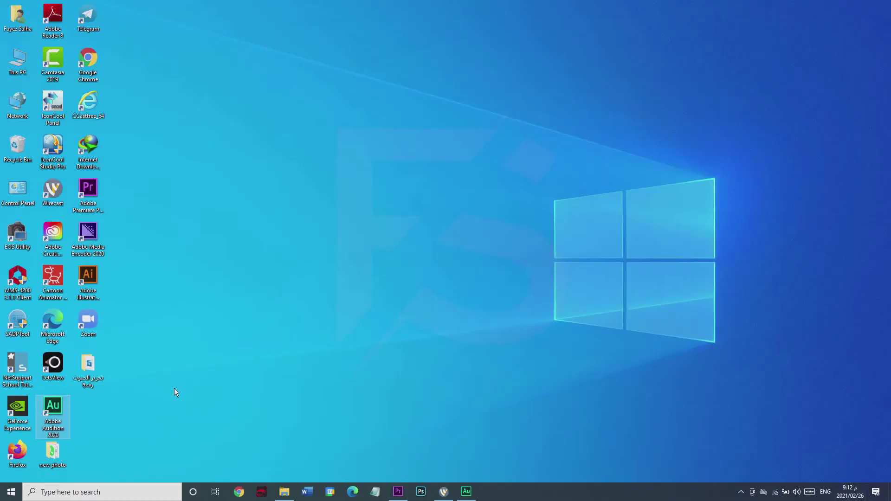
{"action": "double_click", "coordinate": [59, 461]}
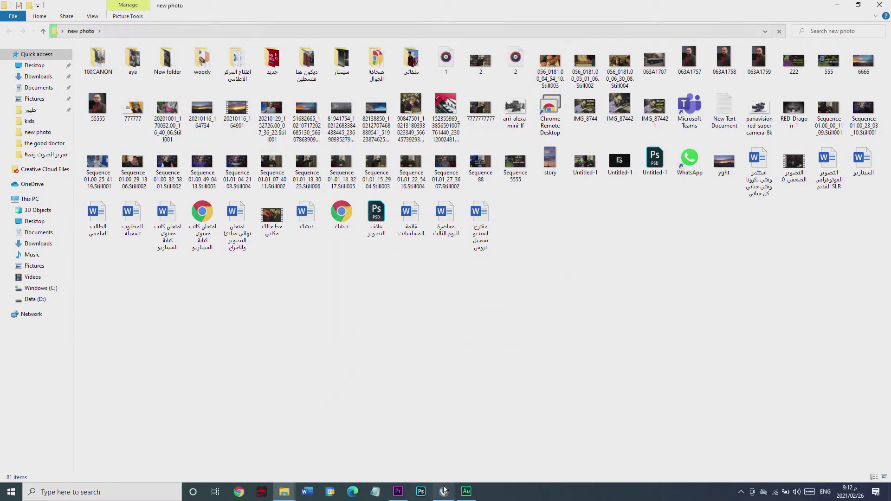
{"action": "left_click", "coordinate": [466, 491]}
{"action": "left_click", "coordinate": [24, 74], "text": "shift"}
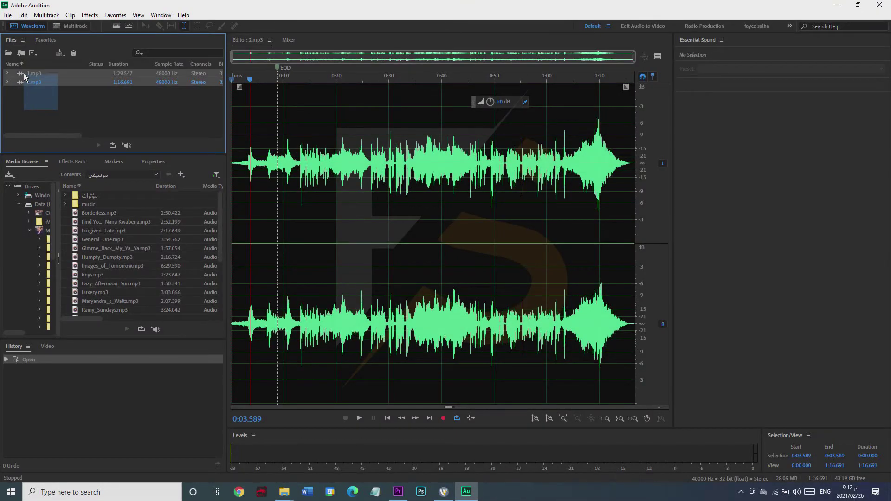
{"action": "key", "text": "Delete"}
Import audio files 1 and 2 into the Files panel straight from the new photo folder in File Explorer
{"action": "mouse_move", "coordinate": [284, 491]}
{"action": "left_click", "coordinate": [268, 459]}
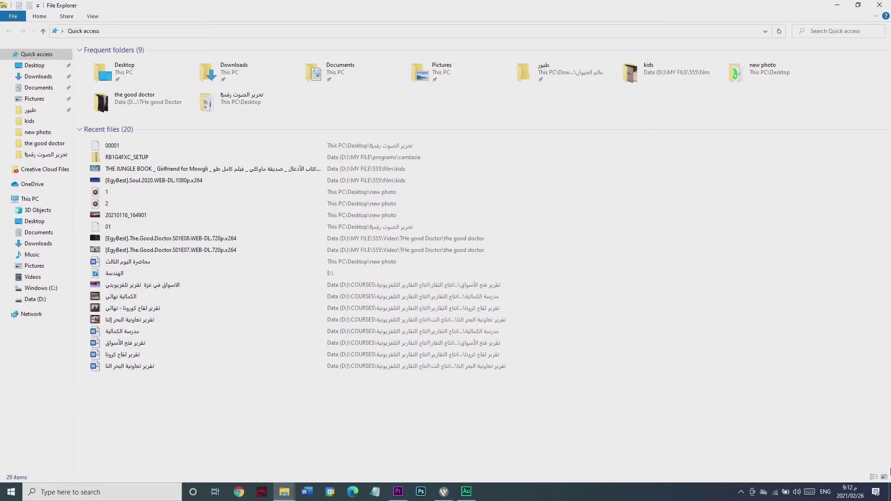
{"action": "left_click", "coordinate": [889, 492]}
{"action": "double_click", "coordinate": [53, 451]}
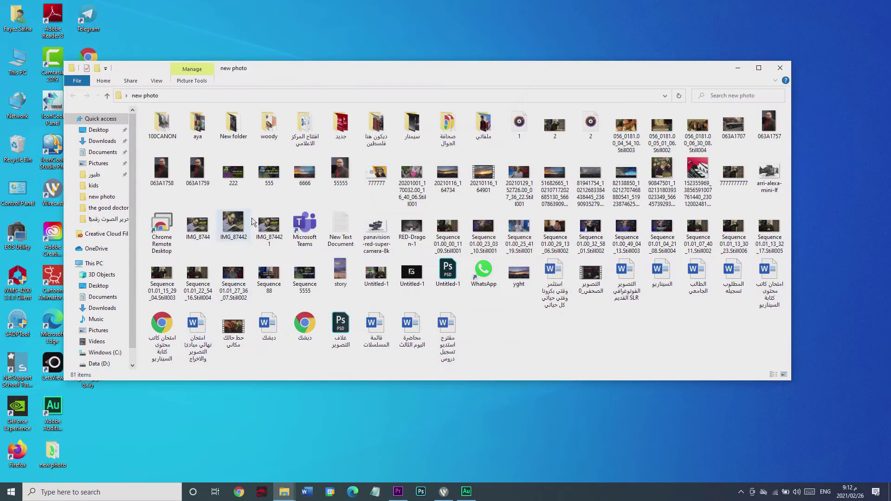
{"action": "left_click", "coordinate": [518, 123]}
{"action": "left_click", "coordinate": [590, 123], "text": "ctrl"}
{"action": "left_click_drag", "start_coordinate": [519, 124], "coordinate": [127, 108]}
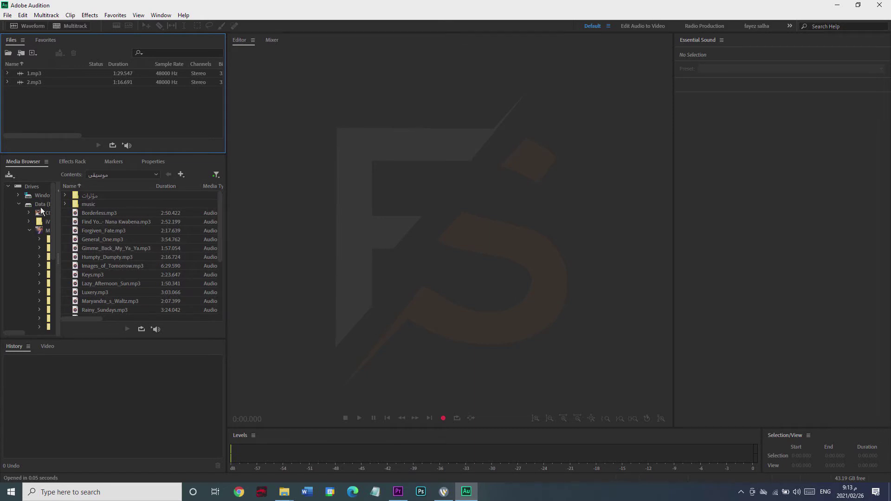
View the Open File and Import File dialogs through their different access routes, cancelling each without choosing a file
{"action": "left_click", "coordinate": [8, 53]}
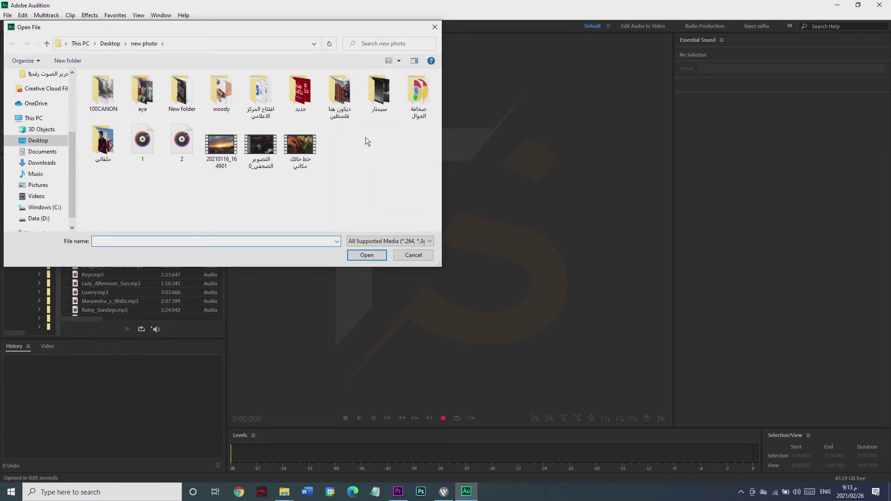
{"action": "left_click", "coordinate": [412, 256]}
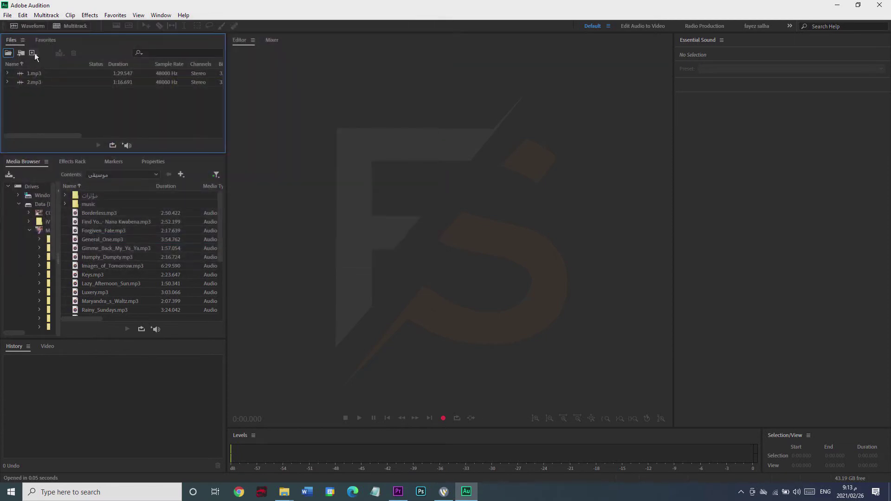
{"action": "left_click", "coordinate": [8, 54]}
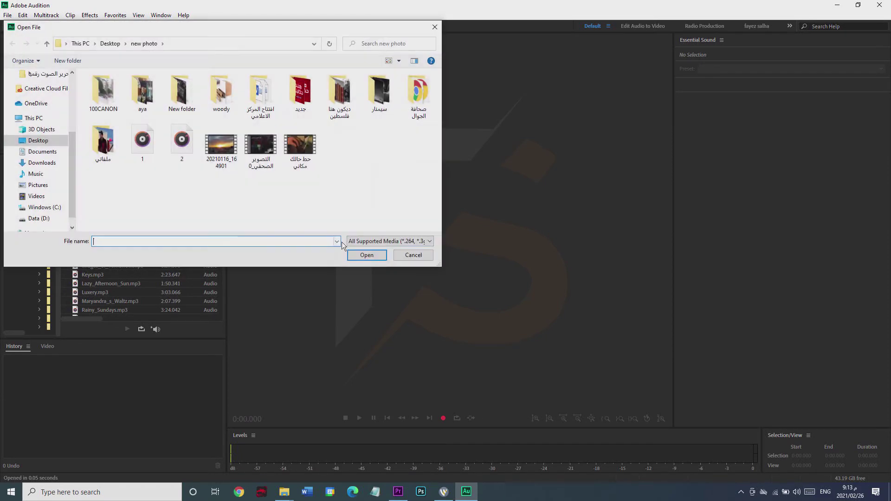
{"action": "left_click", "coordinate": [412, 255]}
{"action": "left_click", "coordinate": [7, 15]}
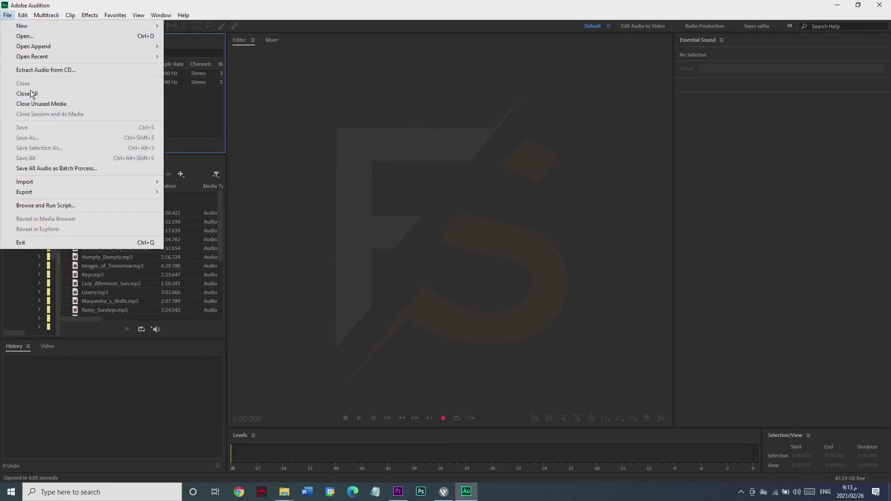
{"action": "mouse_move", "coordinate": [105, 186]}
{"action": "left_click", "coordinate": [184, 183]}
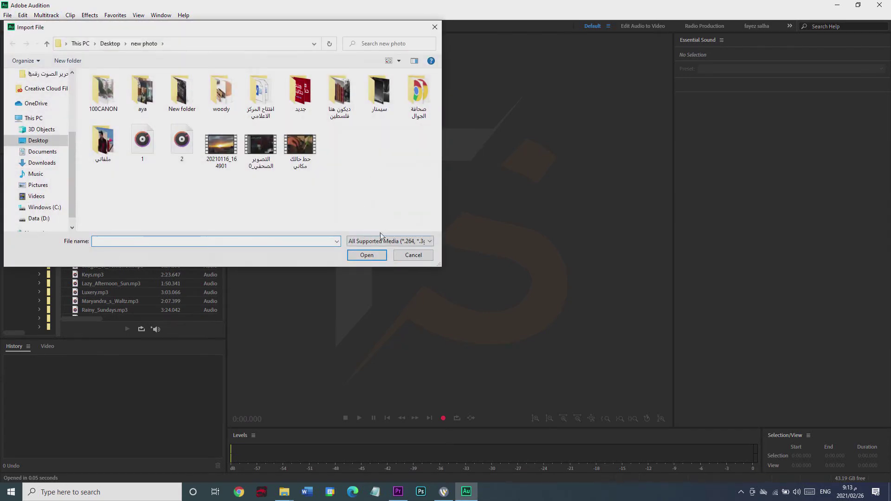
{"action": "left_click", "coordinate": [412, 256]}
{"action": "key", "text": "ctrl+o"}
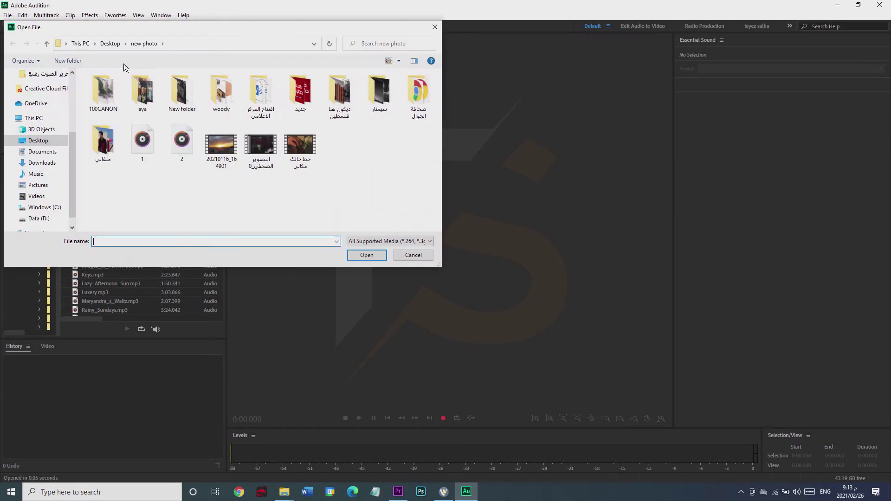
{"action": "left_click", "coordinate": [413, 255]}
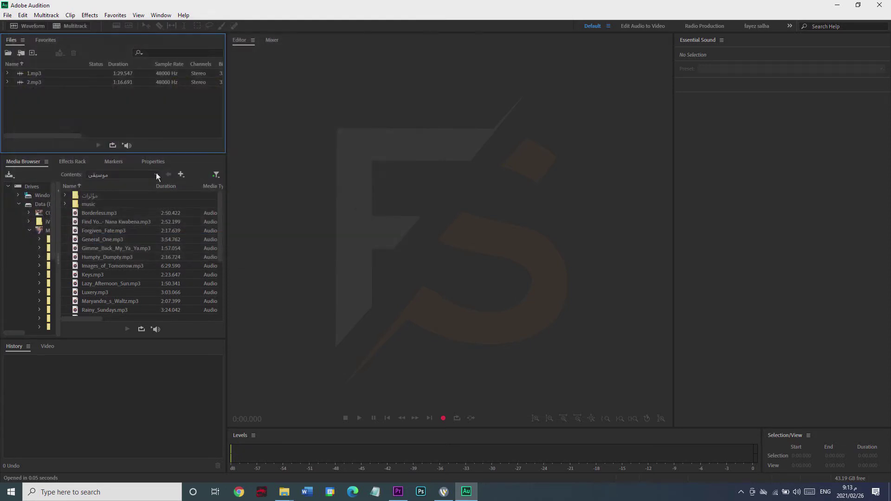
Look through the list of saved favorites in the Favorites panel, and return to the Files panel
{"action": "left_click", "coordinate": [45, 40]}
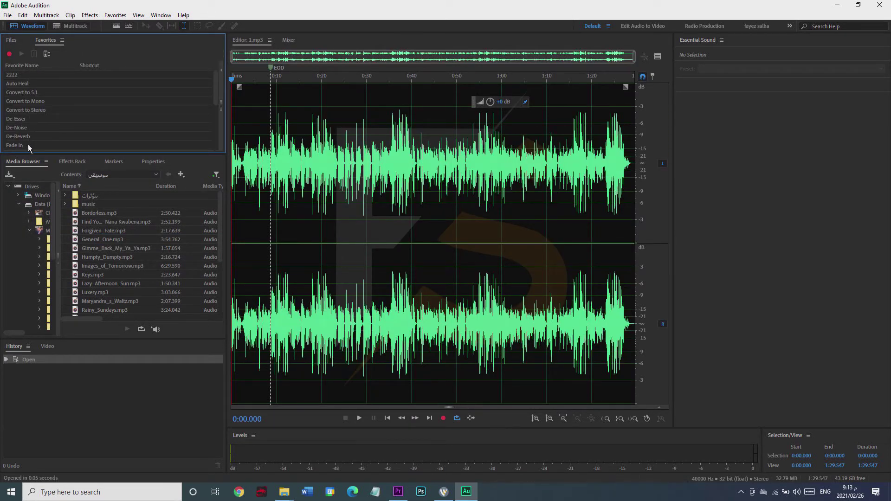
{"action": "scroll", "coordinate": [36, 116], "scroll_direction": "down", "scroll_amount": 2}
{"action": "scroll", "coordinate": [37, 125], "scroll_direction": "up", "scroll_amount": 2}
{"action": "scroll", "coordinate": [36, 120], "scroll_direction": "down", "scroll_amount": 3}
{"action": "scroll", "coordinate": [35, 113], "scroll_direction": "up", "scroll_amount": 3}
{"action": "scroll", "coordinate": [37, 115], "scroll_direction": "down", "scroll_amount": 3}
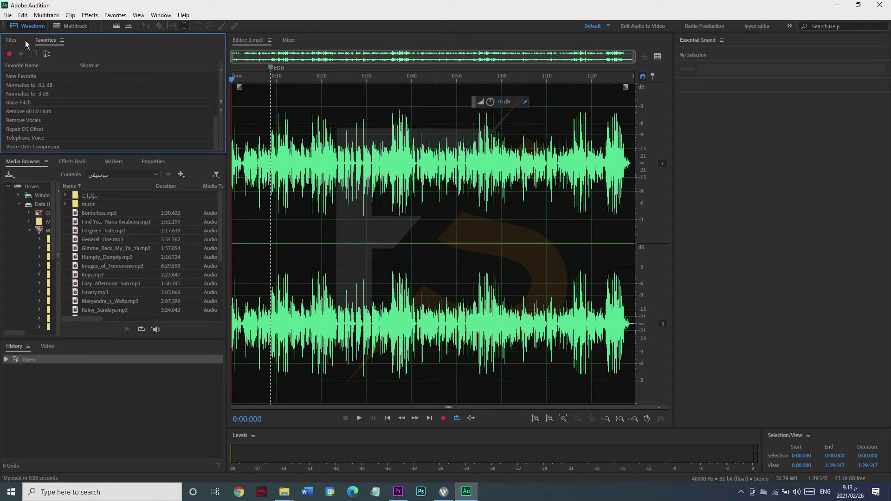
{"action": "left_click", "coordinate": [11, 40]}
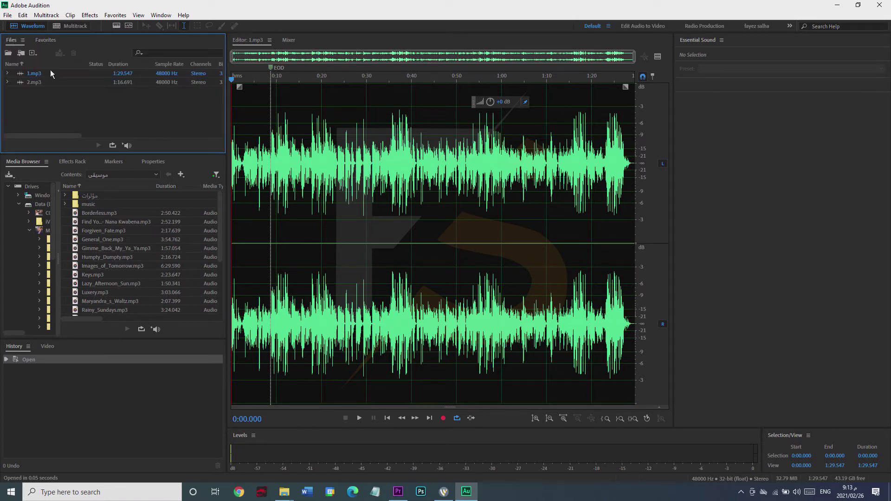
Preview 2.mp3 from the Files panel, starting and stopping its playback a few times
{"action": "left_click", "coordinate": [32, 85]}
{"action": "left_click", "coordinate": [98, 145]}
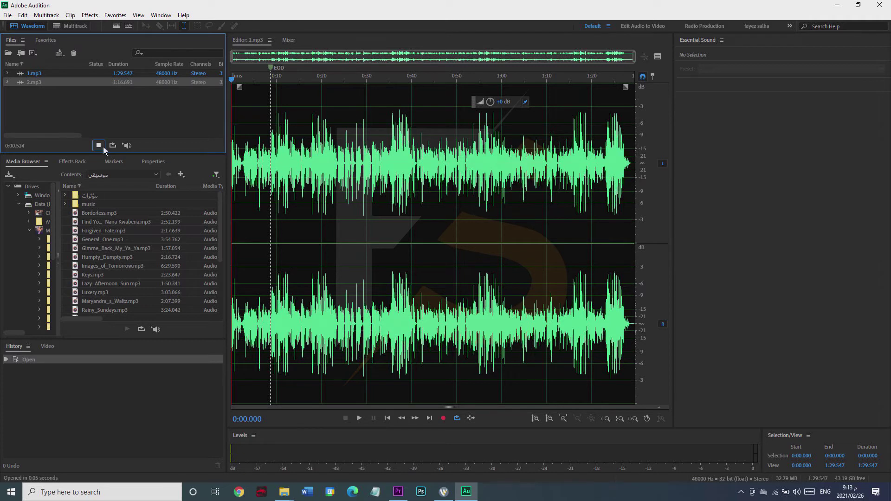
{"action": "left_click", "coordinate": [99, 146]}
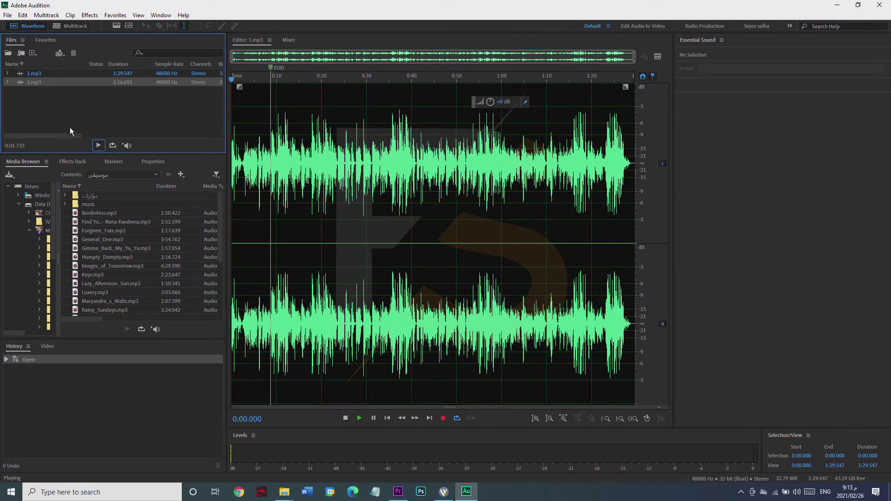
{"action": "key", "text": "space"}
{"action": "left_click", "coordinate": [99, 145]}
{"action": "left_click", "coordinate": [99, 147]}
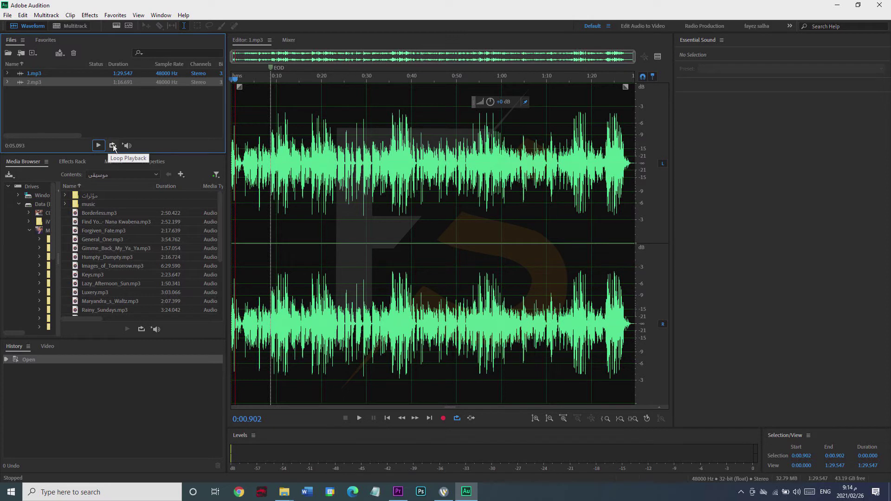
Turn on Loop Playback in the Files panel, and play 1.mp3 from near its end at about 1:27.9, stopping after it loops
{"action": "left_click", "coordinate": [626, 165]}
{"action": "left_click", "coordinate": [111, 145]}
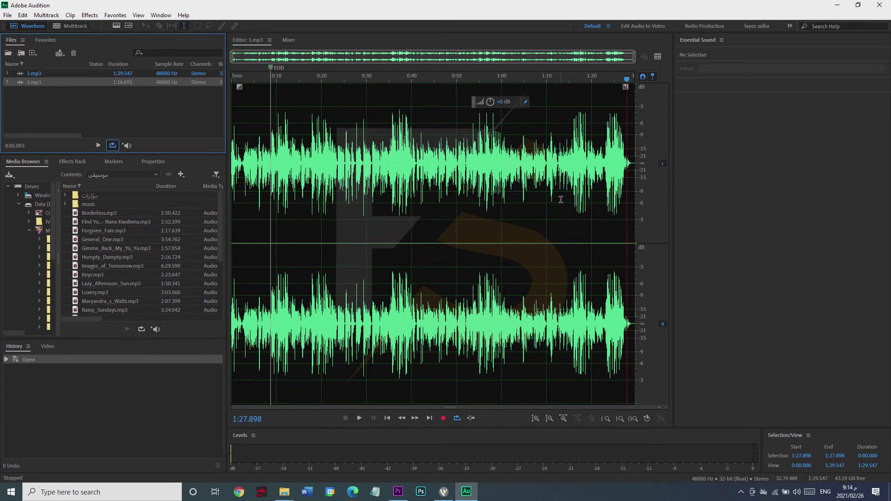
{"action": "key", "text": "space"}
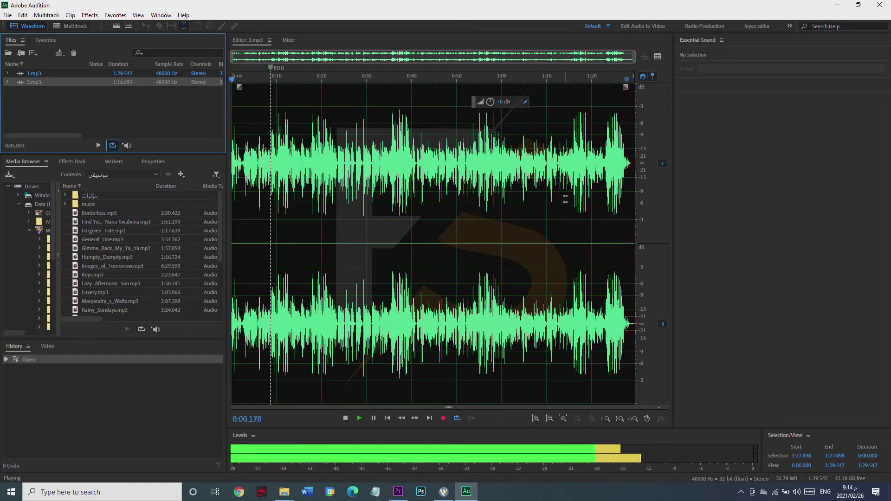
{"action": "key", "text": "space"}
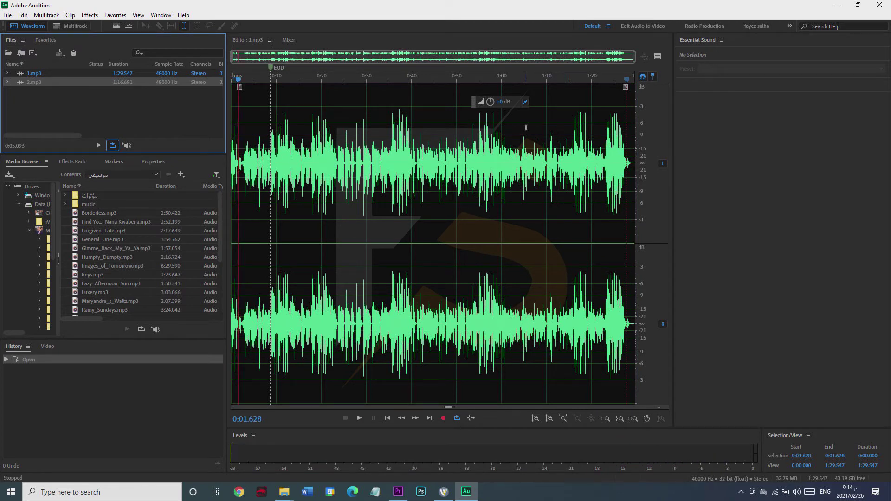
Enable Auto-Play in the Files panel to audition 1.mp3 and 2.mp3 in turn, and switch it off again, leaving no file selected
{"action": "left_click", "coordinate": [126, 145]}
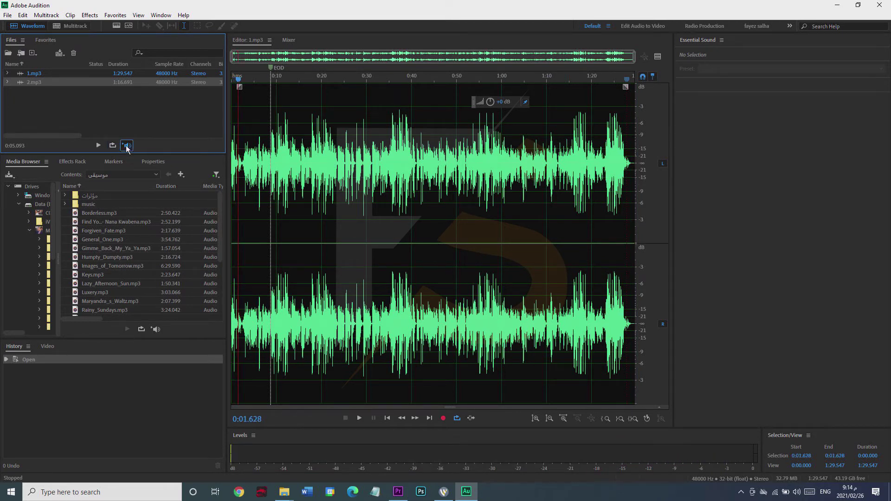
{"action": "left_click", "coordinate": [32, 75]}
{"action": "left_click", "coordinate": [33, 80]}
{"action": "left_click", "coordinate": [35, 74]}
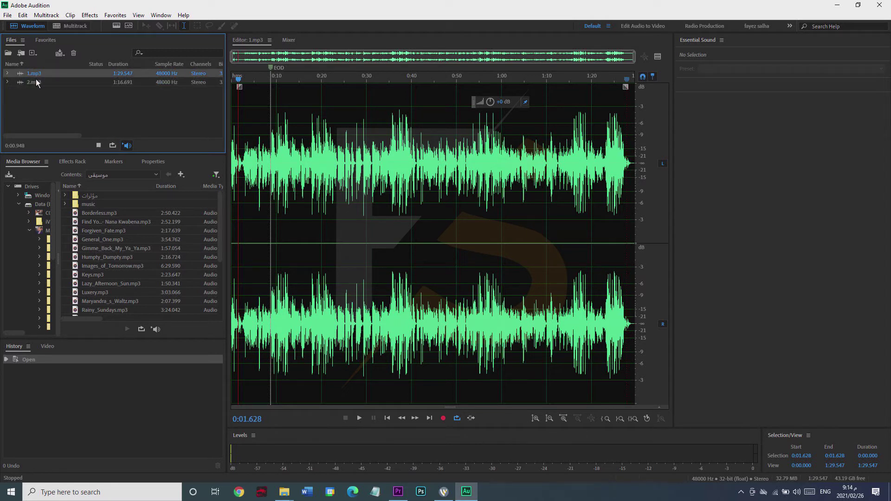
{"action": "left_click", "coordinate": [37, 82]}
{"action": "left_click", "coordinate": [127, 145]}
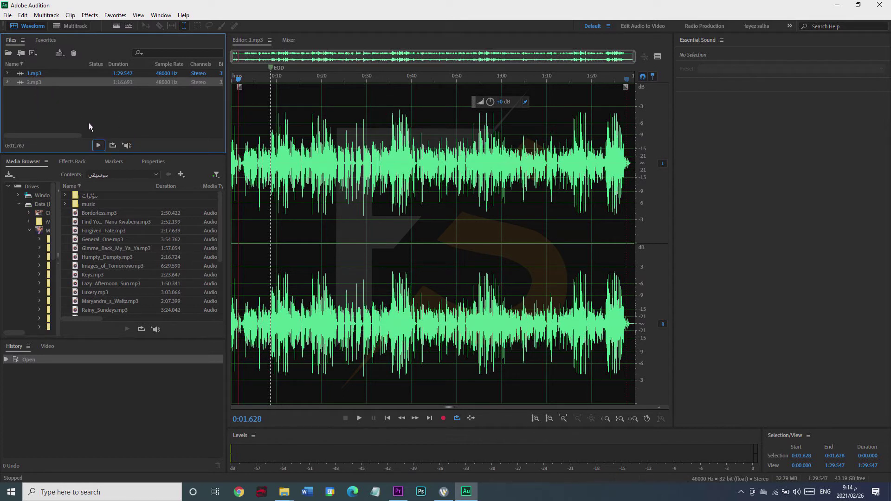
{"action": "mouse_move", "coordinate": [40, 96]}
{"action": "left_mouse_down"}
{"action": "mouse_move", "coordinate": [69, 102]}
{"action": "mouse_move", "coordinate": [31, 75]}
{"action": "mouse_move", "coordinate": [45, 86]}
{"action": "left_mouse_up"}
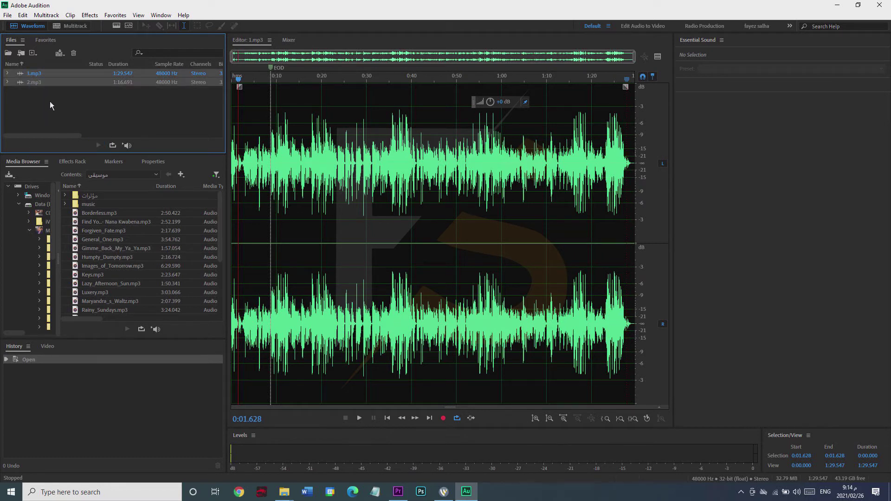
{"action": "left_click", "coordinate": [51, 104]}
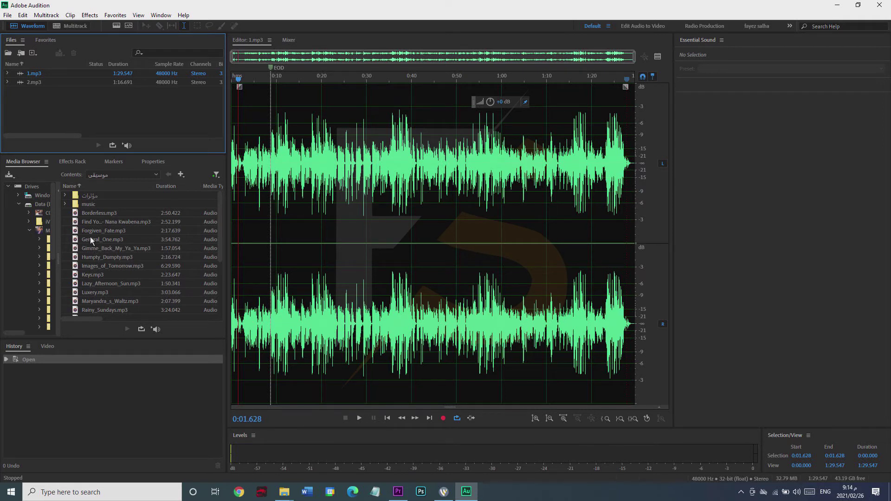
Open Borderless.mp3, the Find Your Way Beat track, Forgiven_Fate.mp3 and Keys.mp3 from the Media Browser
{"action": "left_click", "coordinate": [90, 211]}
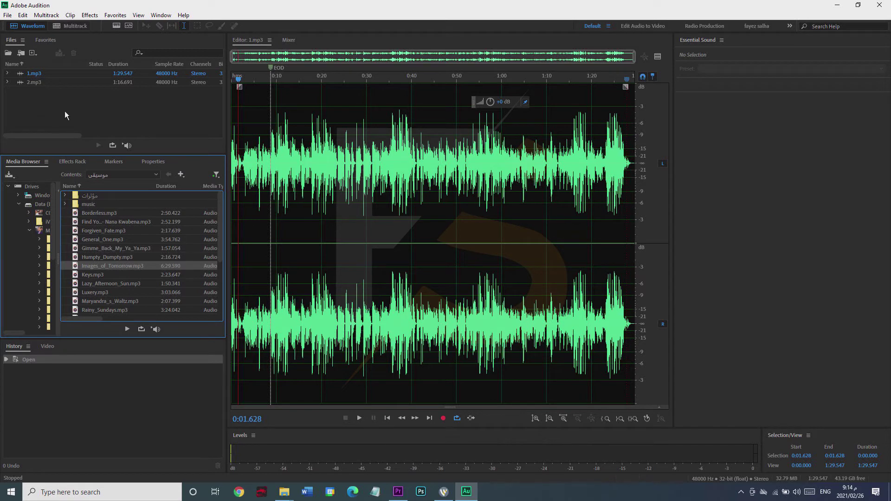
{"action": "double_click", "coordinate": [90, 214]}
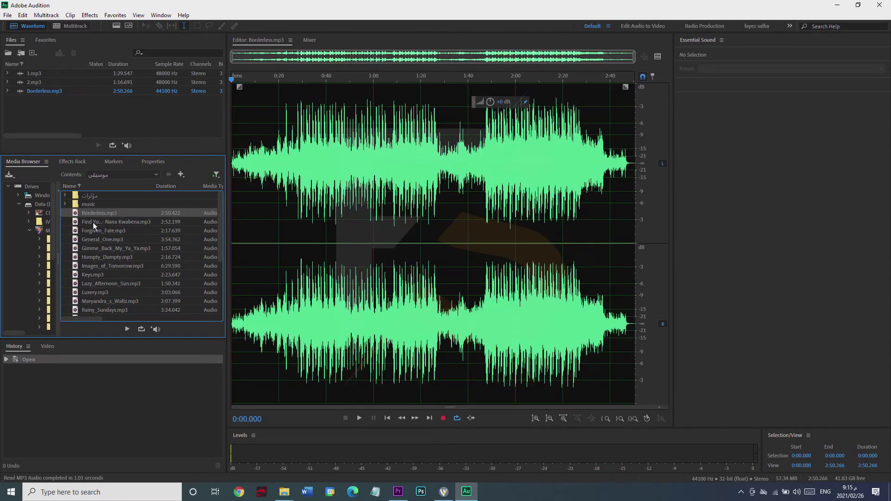
{"action": "double_click", "coordinate": [93, 222]}
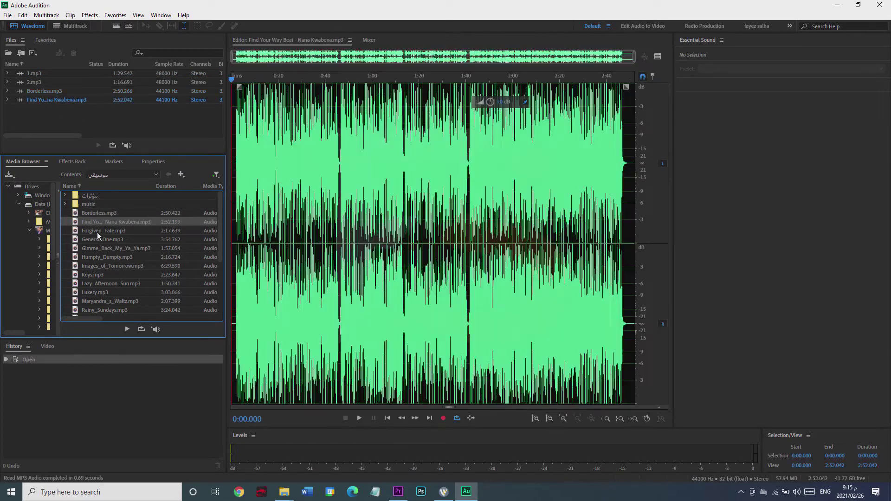
{"action": "double_click", "coordinate": [96, 231]}
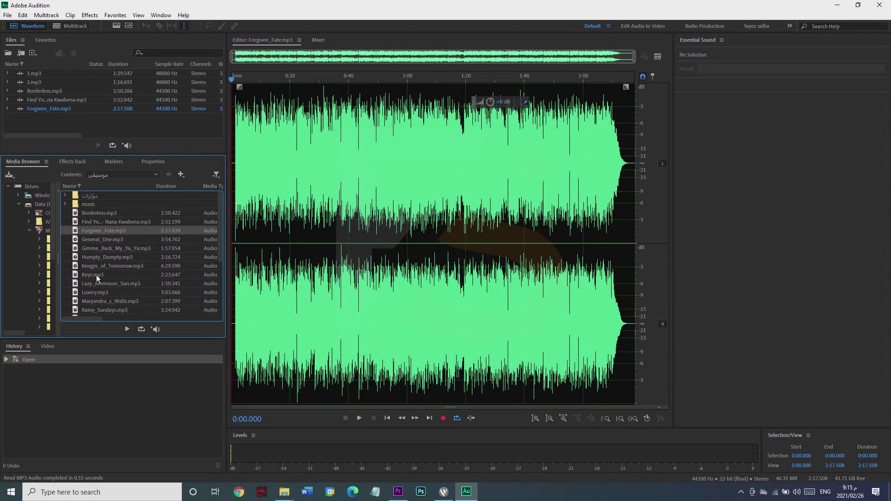
{"action": "double_click", "coordinate": [95, 275]}
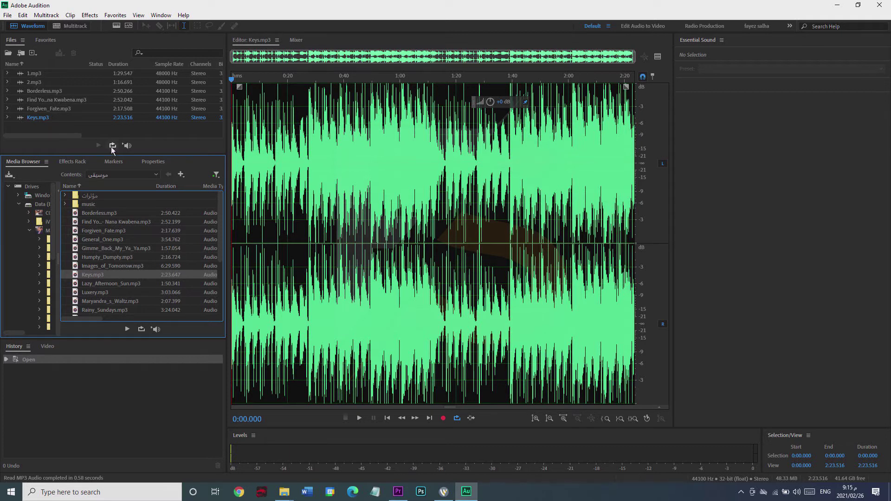
Audition all six files in the Files panel one after another with Auto-Play on, and turn Auto-Play and playback off
{"action": "left_click", "coordinate": [130, 146]}
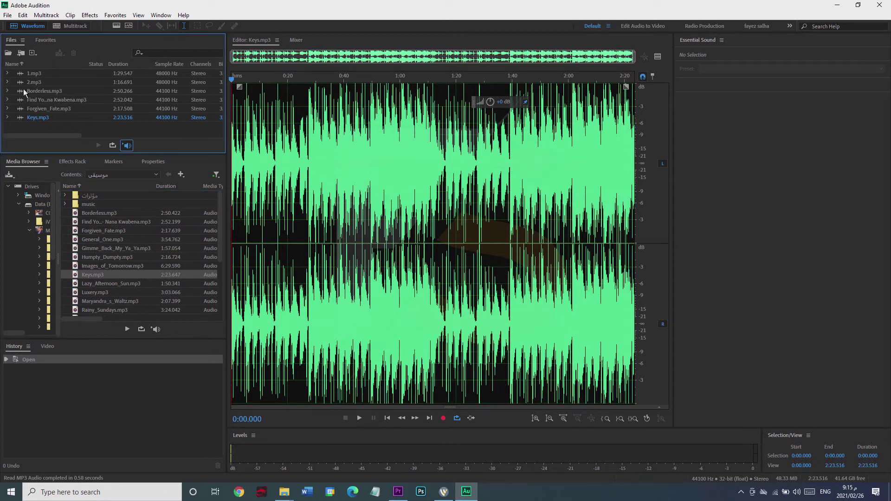
{"action": "left_click", "coordinate": [30, 74]}
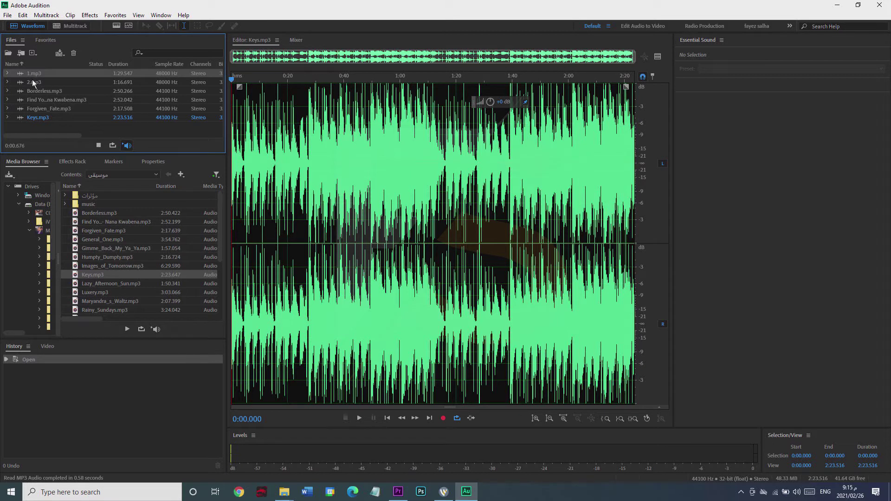
{"action": "left_click", "coordinate": [32, 81]}
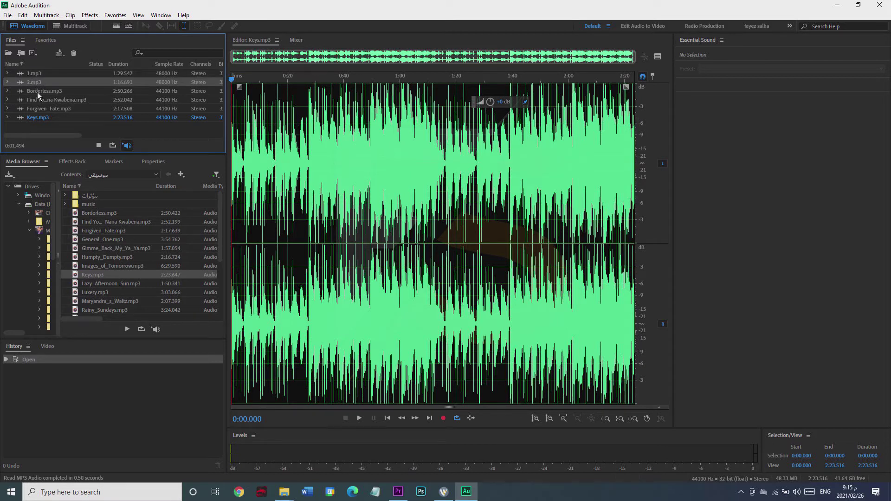
{"action": "left_click", "coordinate": [37, 92]}
{"action": "left_click", "coordinate": [37, 99]}
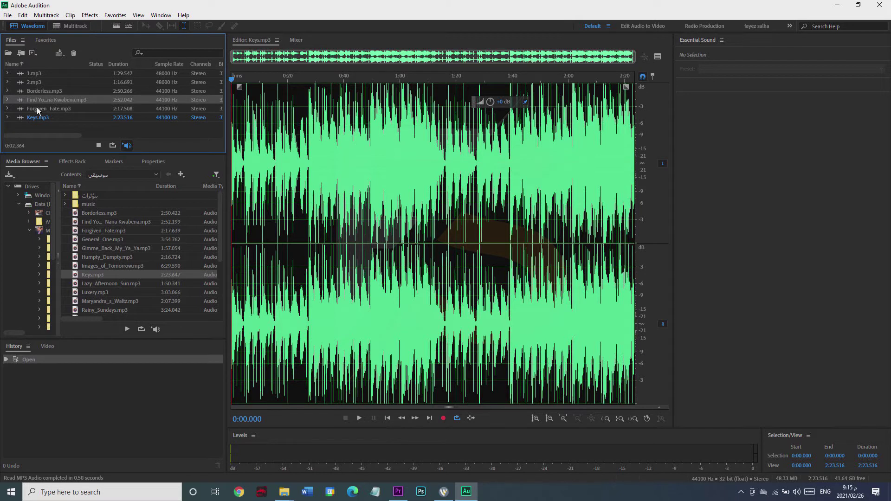
{"action": "left_click", "coordinate": [38, 109]}
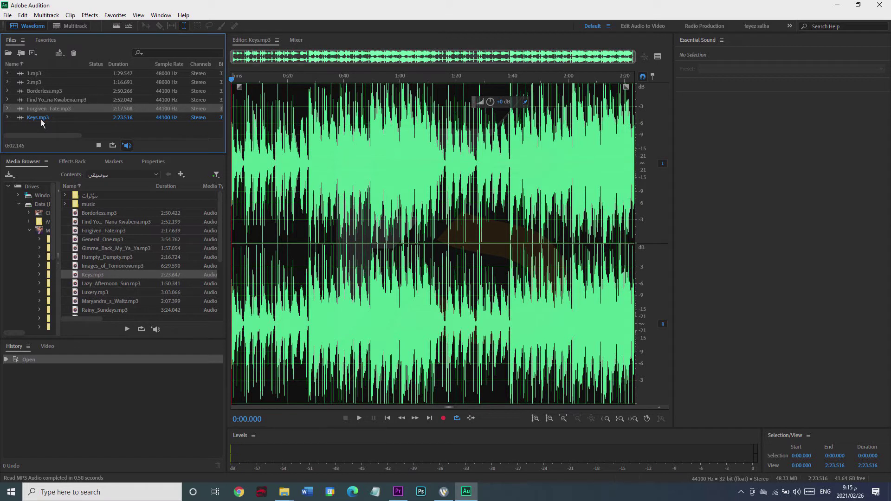
{"action": "left_click", "coordinate": [41, 119]}
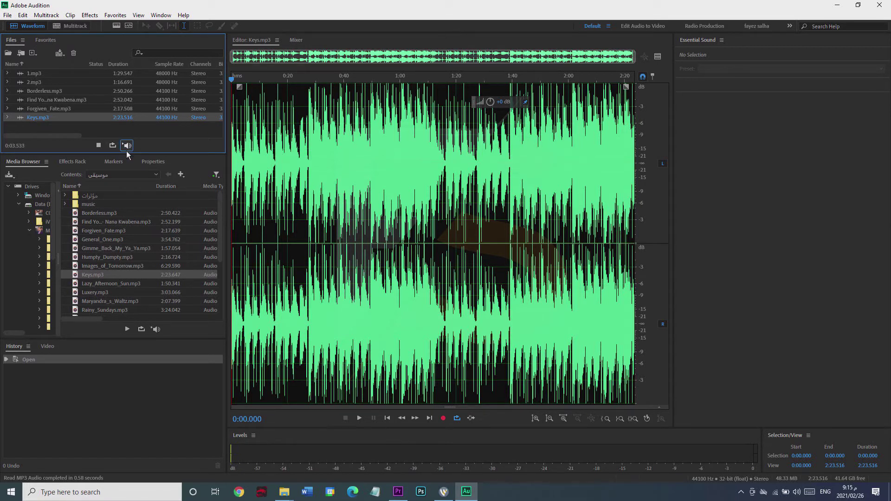
{"action": "left_click", "coordinate": [98, 145]}
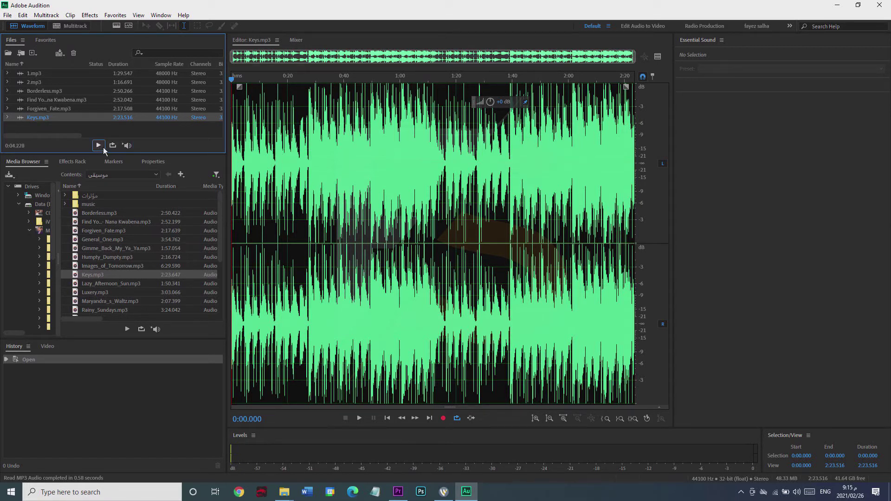
Examine the Effects Rack and the effect categories available for slot 1, including Special, without adding an effect
{"action": "left_click", "coordinate": [71, 162]}
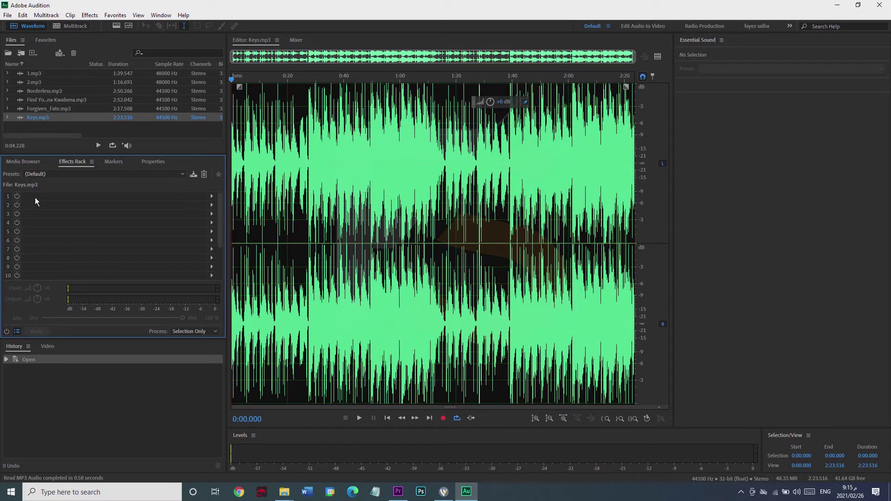
{"action": "left_click", "coordinate": [211, 196]}
{"action": "mouse_move", "coordinate": [272, 293]}
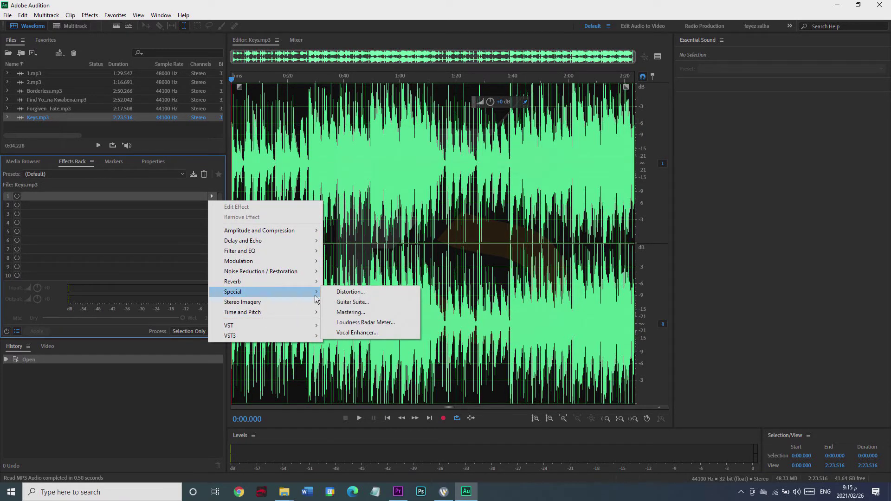
{"action": "left_click", "coordinate": [36, 208]}
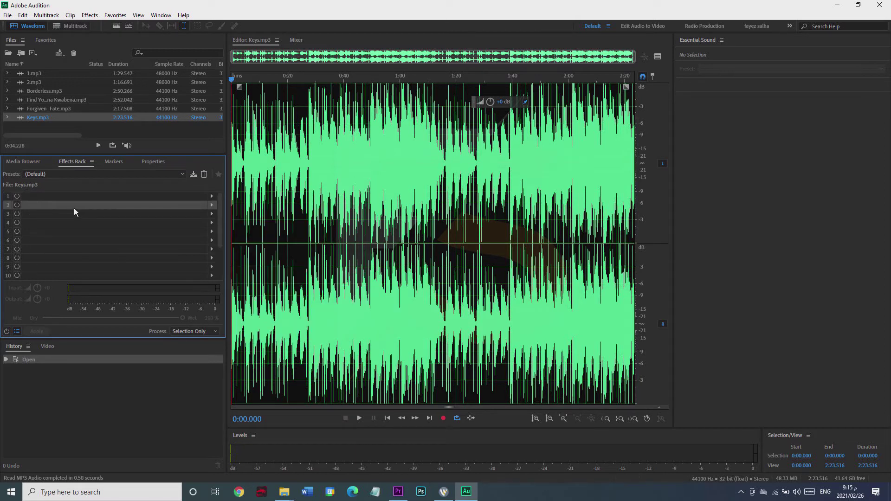
With the Markers panel showing, open Borderless.mp3 in the editor, and select and preview its quiet passage from about 1:28 to 1:47
{"action": "left_click", "coordinate": [112, 163]}
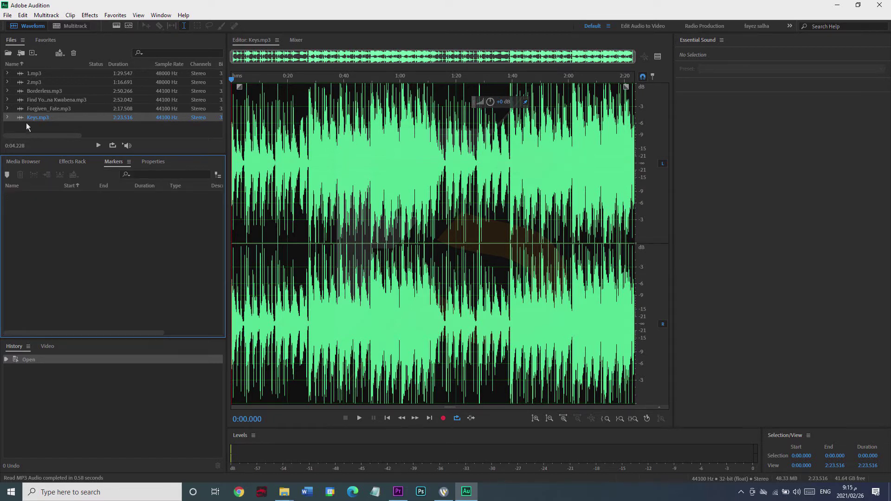
{"action": "double_click", "coordinate": [39, 90]}
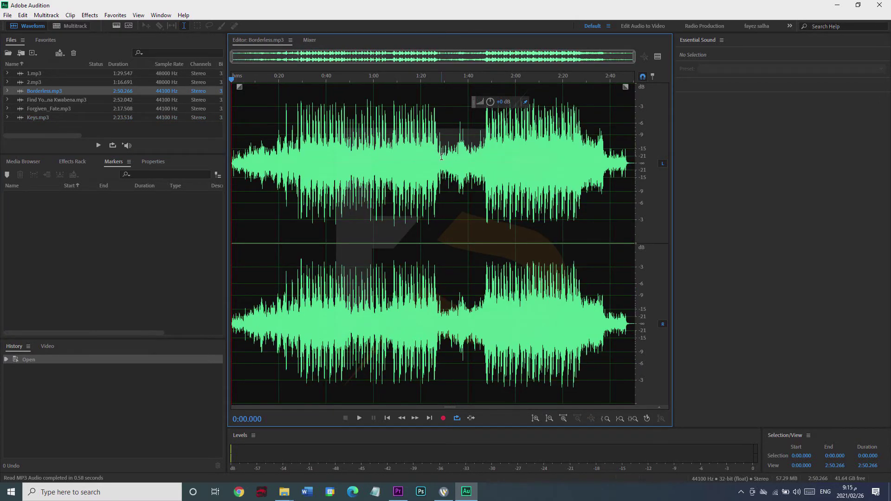
{"action": "left_click_drag", "start_coordinate": [441, 157], "coordinate": [486, 172]}
{"action": "left_click", "coordinate": [475, 164]}
{"action": "key", "text": "space"}
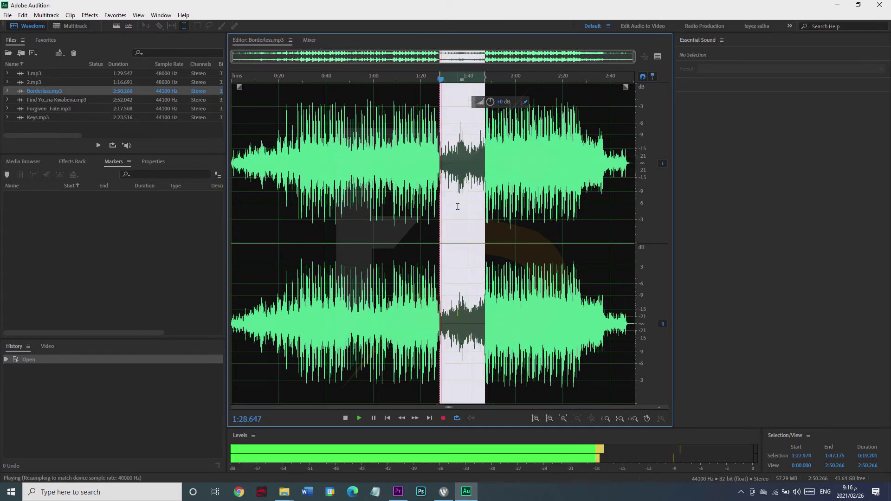
{"action": "key", "text": "space"}
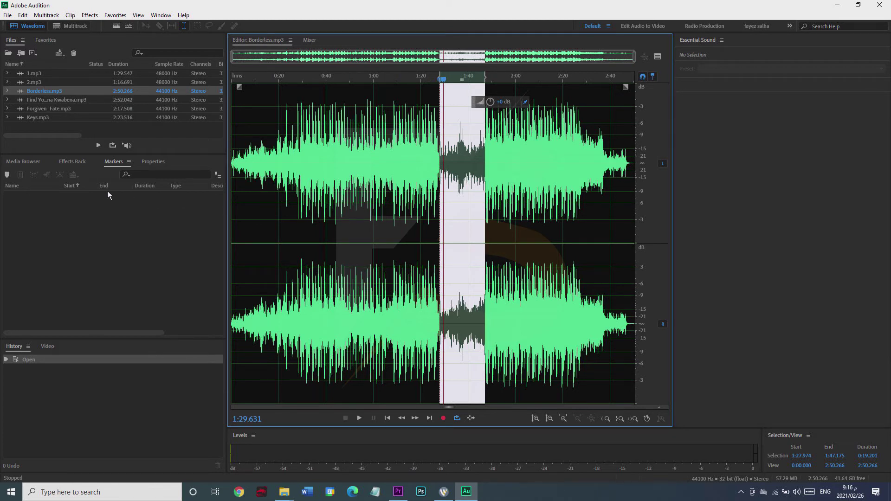
Add a cue marker covering the selected passage of Borderless.mp3, and select it in the marker list
{"action": "left_click", "coordinate": [6, 175]}
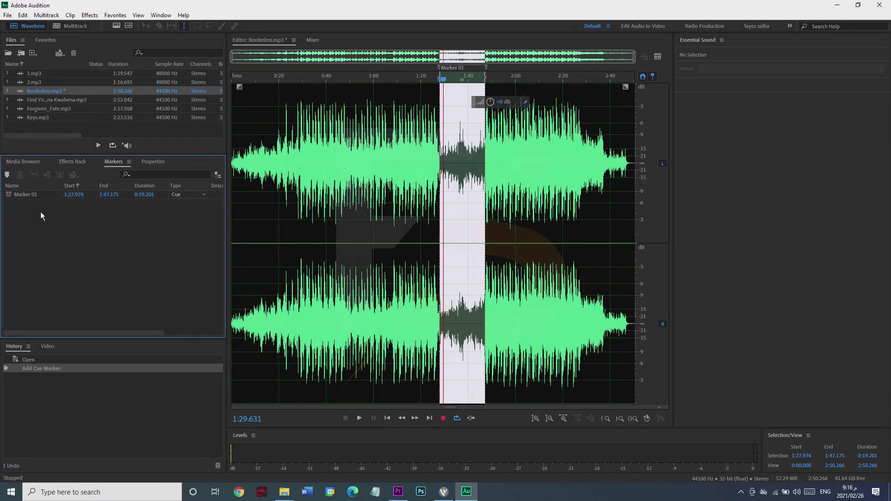
{"action": "left_click", "coordinate": [34, 197]}
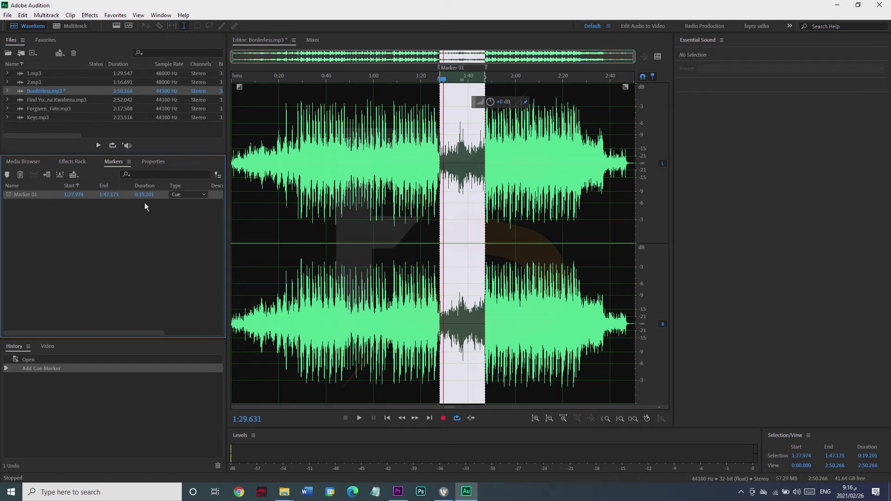
Rename the selected cue marker of Borderless.mp3 as 001 and deselect it in the marker list
{"action": "double_click", "coordinate": [37, 194]}
{"action": "type", "text": "001"}
{"action": "key", "text": "Return"}
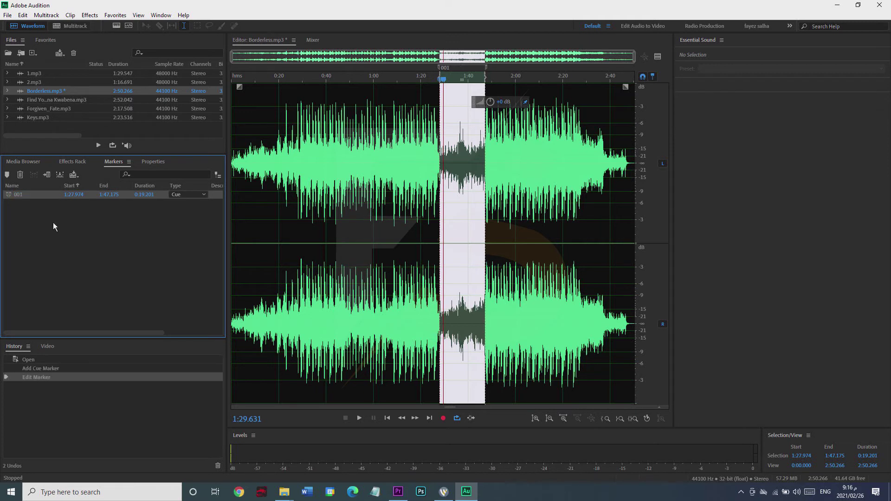
{"action": "left_click", "coordinate": [40, 215]}
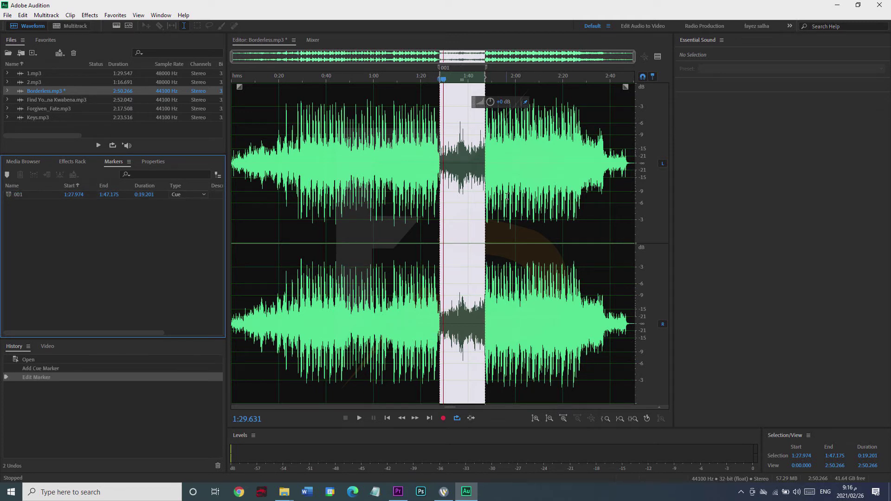
Select the passage from about 1:55 to 2:07 and add a cue marker named 002 over it
{"action": "left_click_drag", "start_coordinate": [503, 169], "coordinate": [531, 169]}
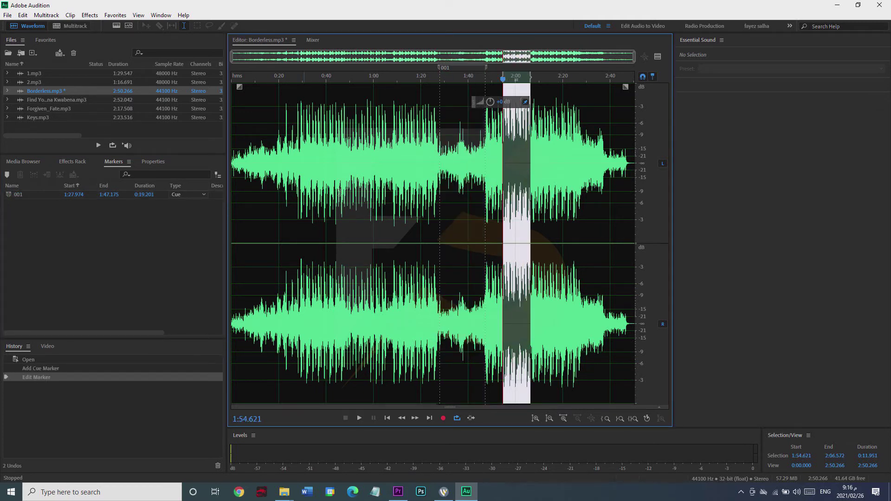
{"action": "left_click", "coordinate": [10, 176]}
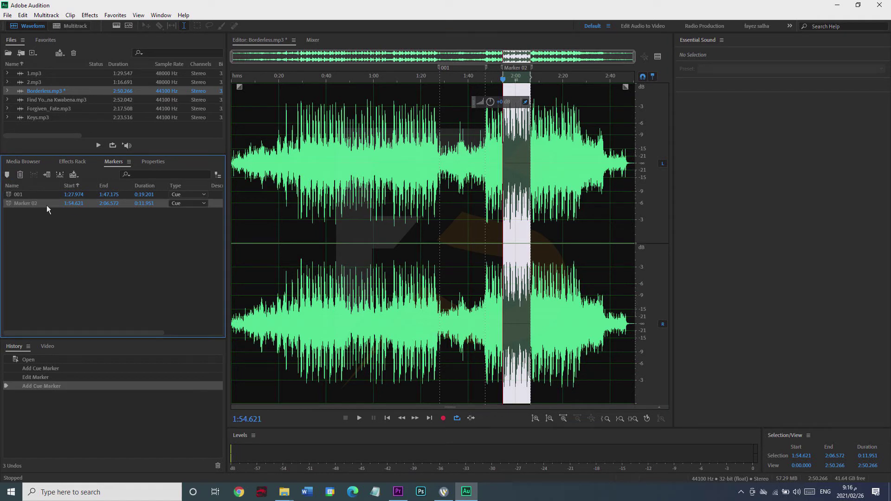
{"action": "type", "text": "002"}
{"action": "key", "text": "Return"}
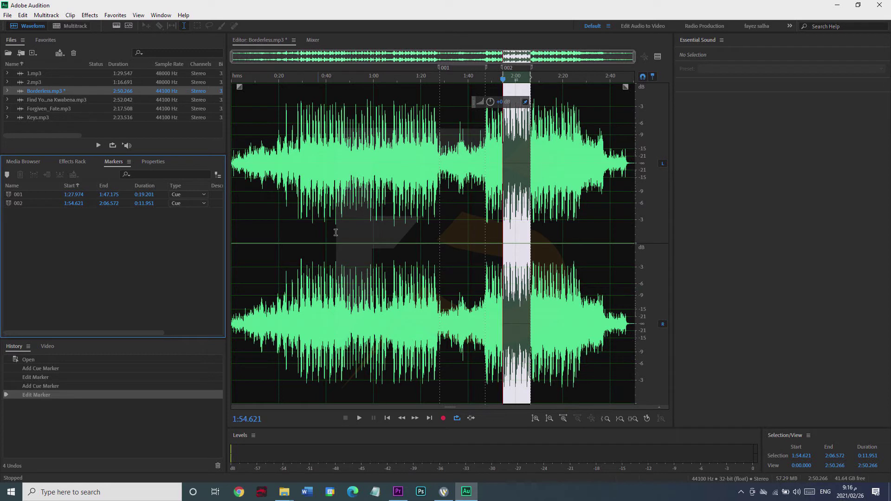
Examine the commands available for marker 001, such as inserting into Multitrack and exporting, without choosing any
{"action": "left_click", "coordinate": [23, 196]}
{"action": "right_click", "coordinate": [22, 196]}
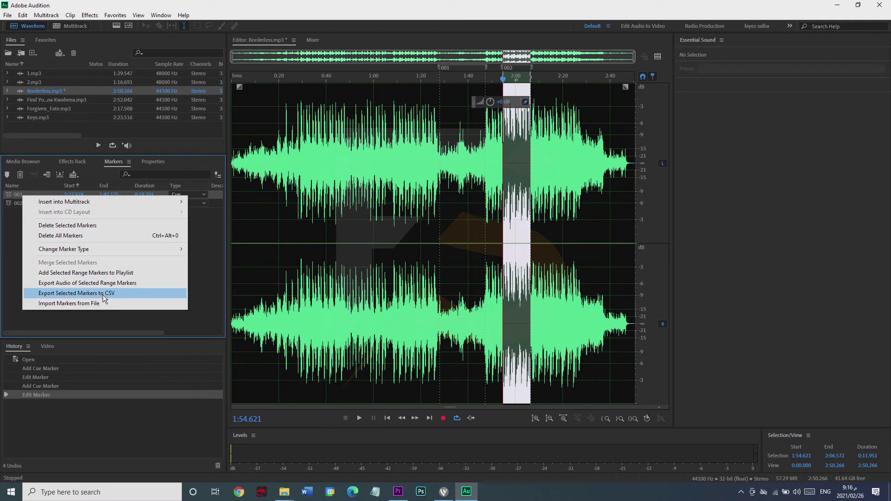
{"action": "left_click", "coordinate": [105, 319]}
Delete markers 001 and 002 together and clear the waveform selection
{"action": "left_click_drag", "start_coordinate": [49, 229], "coordinate": [12, 195]}
{"action": "key", "text": "Delete"}
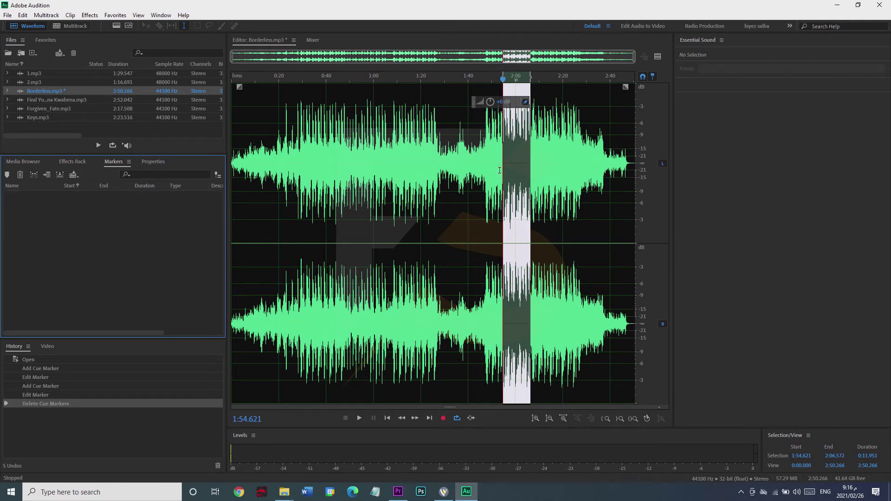
{"action": "left_click", "coordinate": [454, 186]}
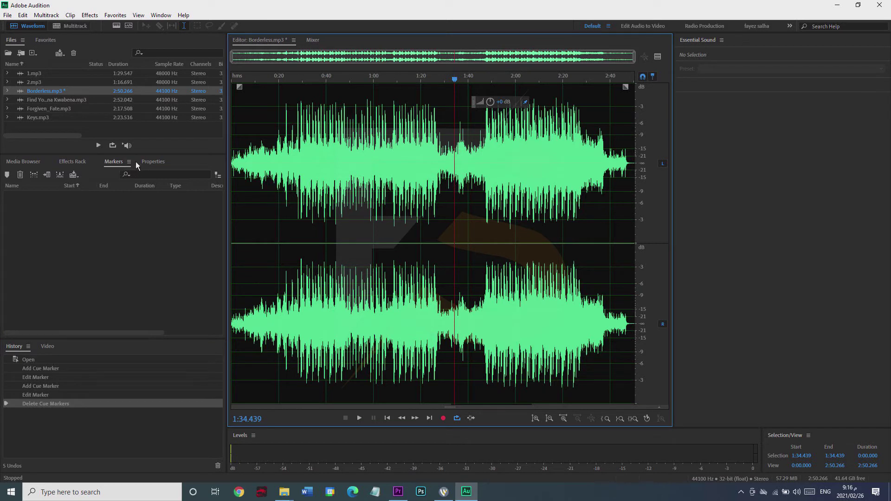
Examine the file properties of Borderless.mp3, return to the Effects Rack, and look over the History panel
{"action": "left_click", "coordinate": [152, 162]}
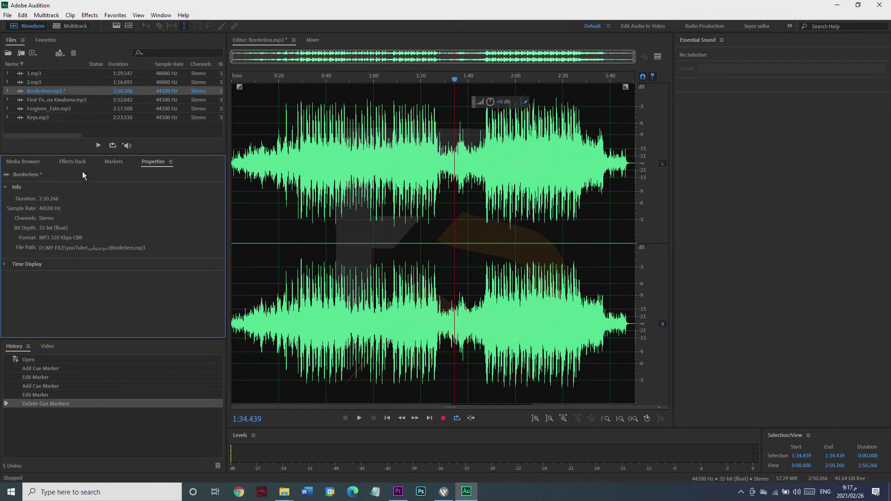
{"action": "left_click", "coordinate": [73, 163]}
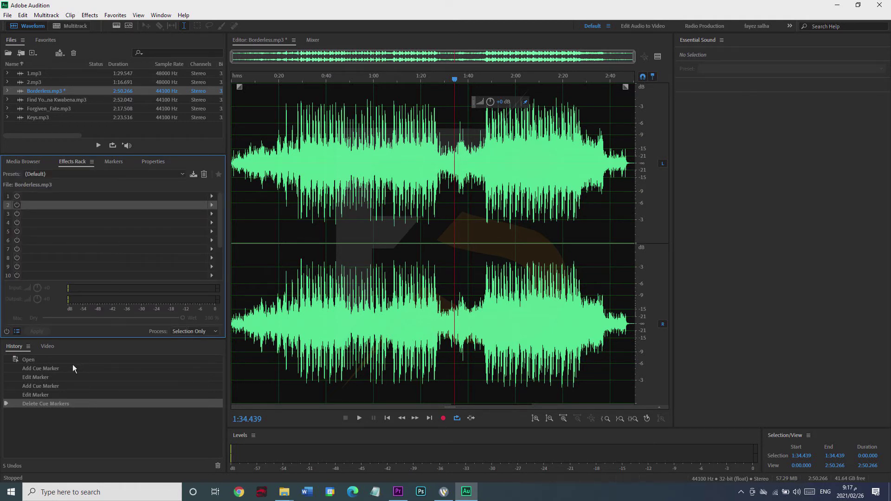
{"action": "left_click", "coordinate": [85, 353]}
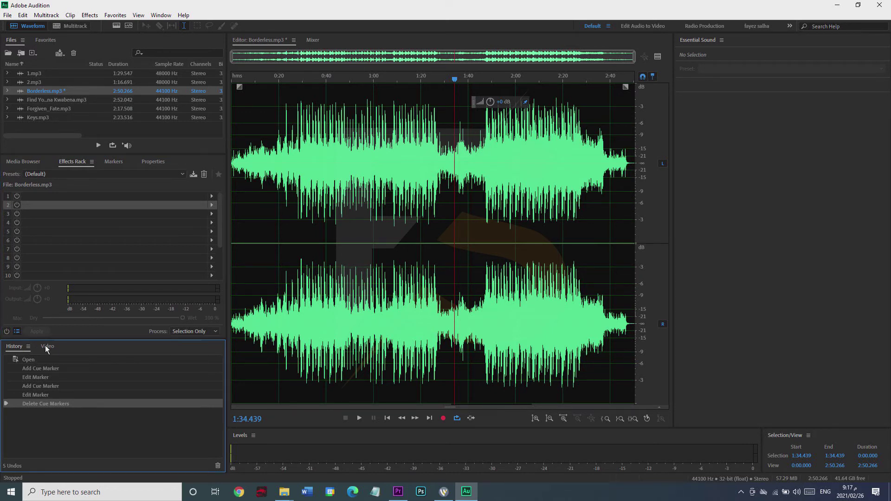
Delete the audio from about 0:45 to 0:58, and a second passage of about 21 seconds starting near 1:17
{"action": "left_click_drag", "start_coordinate": [338, 222], "coordinate": [369, 224]}
{"action": "key", "text": "Delete"}
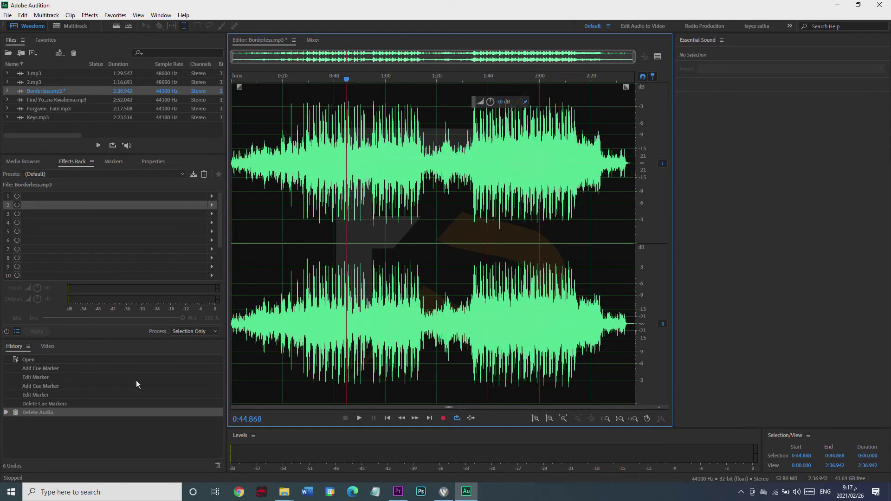
{"action": "left_click_drag", "start_coordinate": [429, 188], "coordinate": [484, 184]}
{"action": "key", "text": "Delete"}
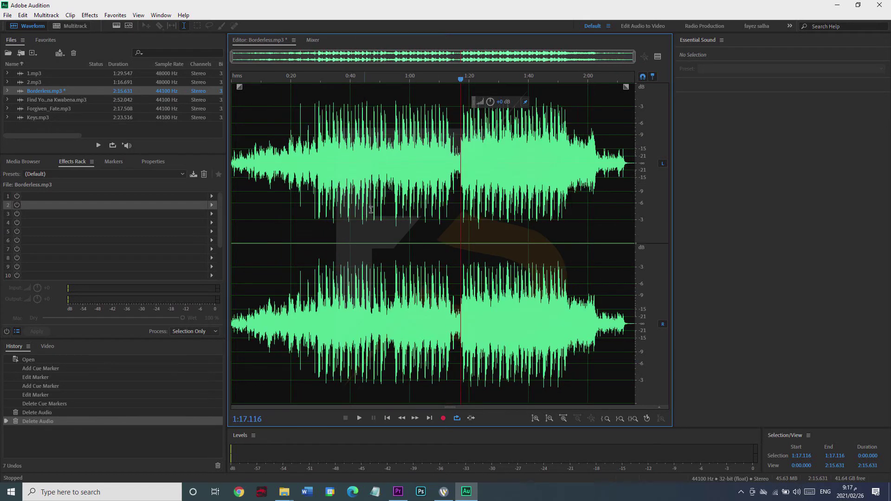
Select the passage from about 0:27 to 1:20, strongly lower its volume, and clear the selection
{"action": "left_click_drag", "start_coordinate": [312, 197], "coordinate": [469, 200]}
{"action": "left_click_drag", "start_coordinate": [510, 100], "coordinate": [474, 124]}
{"action": "left_click", "coordinate": [452, 170]}
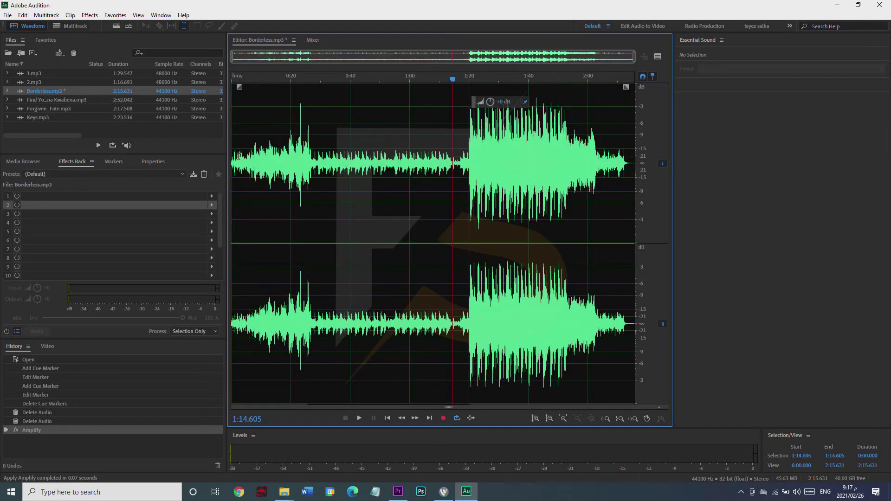
Add a fade-in at the start of the waveform, and strongly boost the volume of the passage from about 1:47 to 2:05
{"action": "left_click_drag", "start_coordinate": [229, 157], "coordinate": [252, 157]}
{"action": "left_click_drag", "start_coordinate": [240, 87], "coordinate": [287, 139]}
{"action": "left_click_drag", "start_coordinate": [548, 162], "coordinate": [602, 162]}
{"action": "left_click_drag", "start_coordinate": [501, 106], "coordinate": [536, 106]}
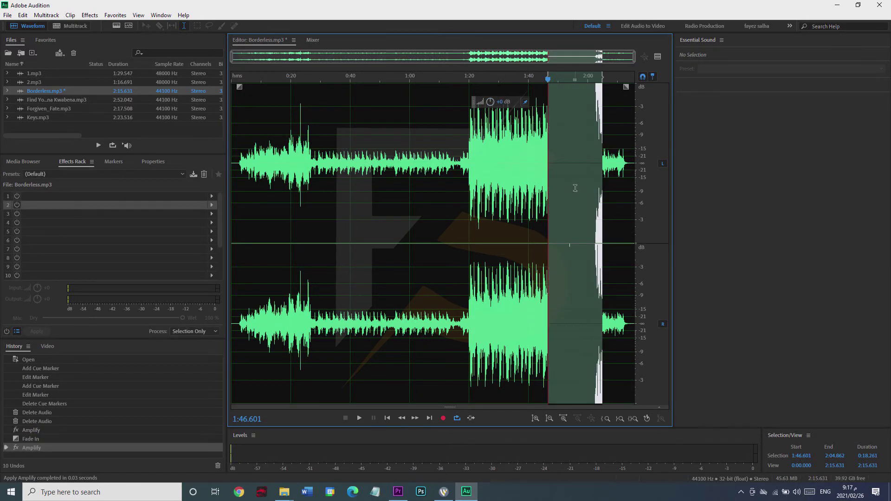
Step Borderless.mp3 back through the History states to its original Open state, and clear the waveform selection
{"action": "left_click", "coordinate": [38, 436]}
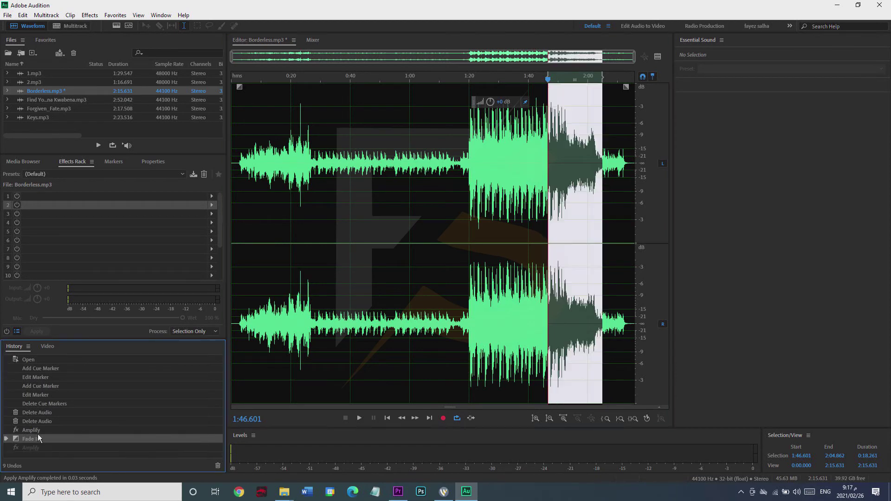
{"action": "left_click", "coordinate": [41, 421]}
{"action": "left_click", "coordinate": [43, 412]}
{"action": "left_click", "coordinate": [43, 403]}
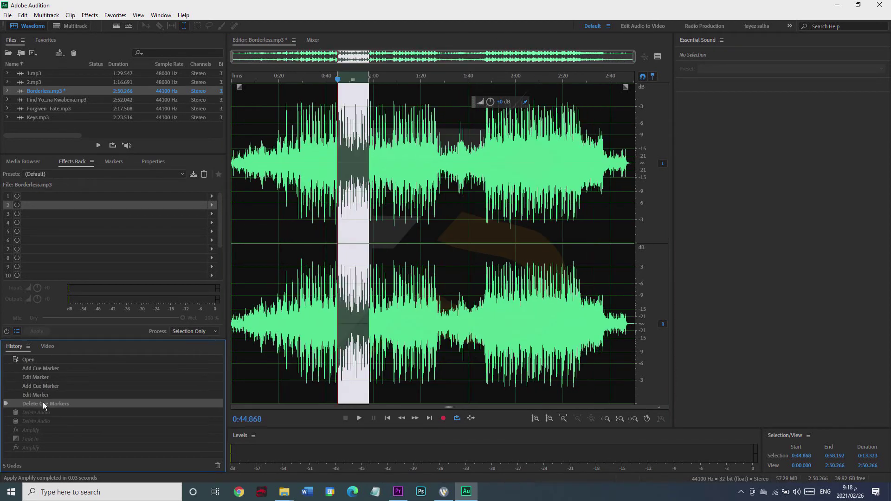
{"action": "left_click", "coordinate": [41, 395]}
{"action": "left_click", "coordinate": [42, 386]}
{"action": "left_click", "coordinate": [44, 378]}
{"action": "left_click", "coordinate": [43, 369]}
{"action": "left_click", "coordinate": [32, 359]}
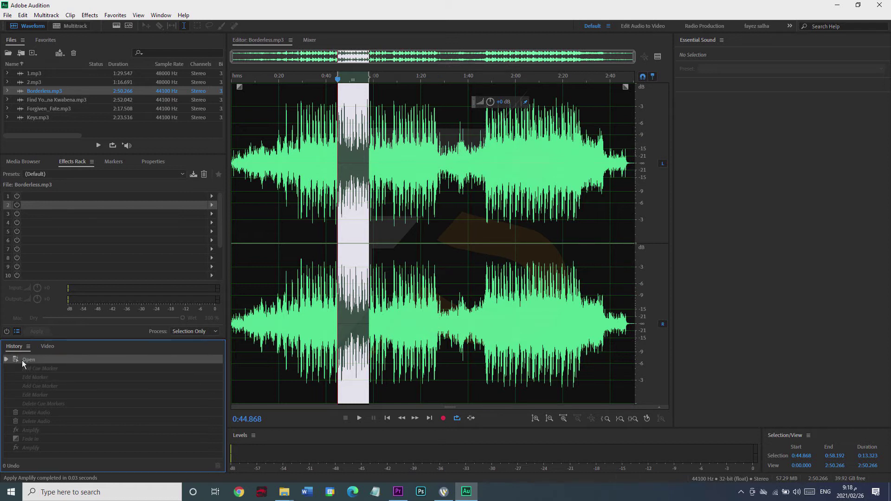
{"action": "left_click", "coordinate": [452, 253]}
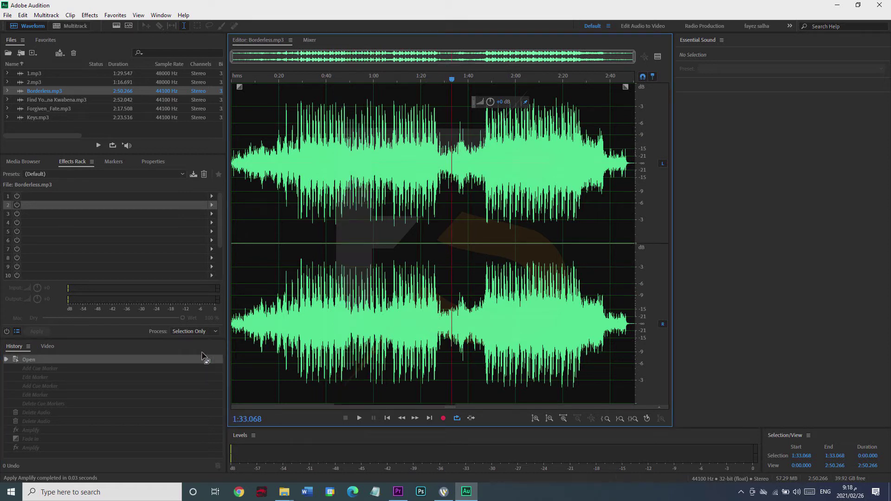
Bring up the Video panel and open THE JUNGLE BOOK .mp4 video file from disk
{"action": "left_click", "coordinate": [47, 346]}
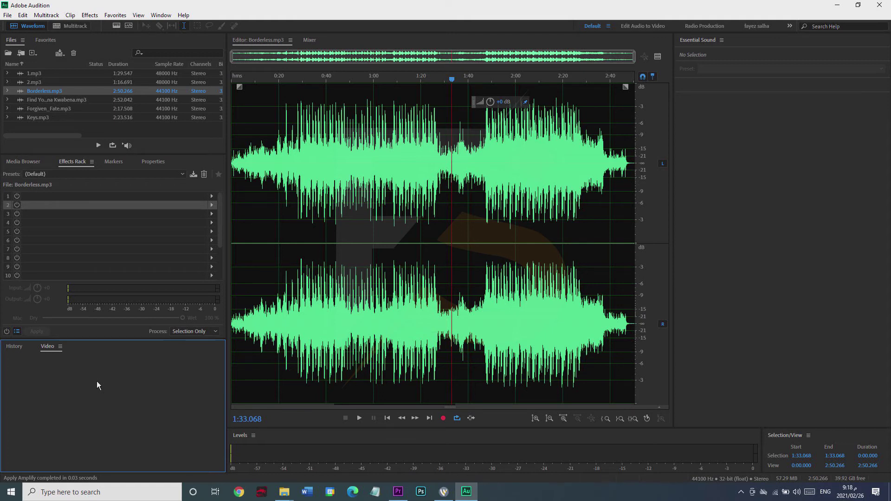
{"action": "left_click", "coordinate": [92, 132]}
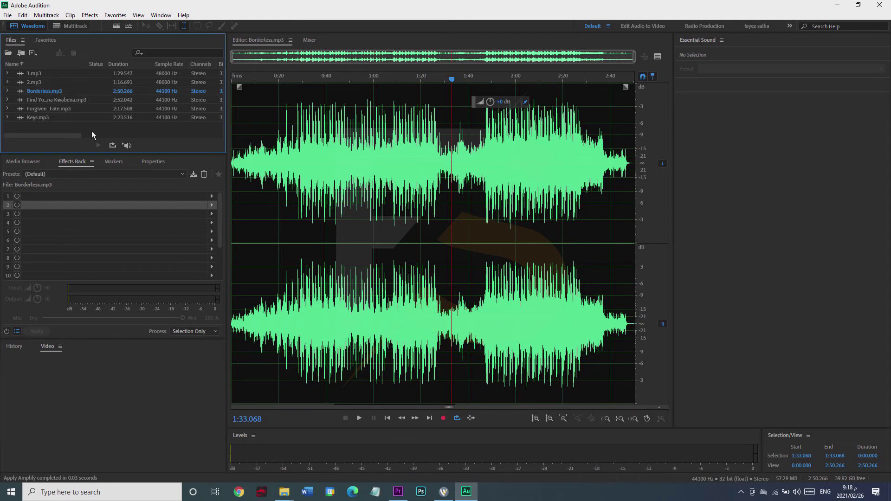
{"action": "key", "text": "ctrl+o"}
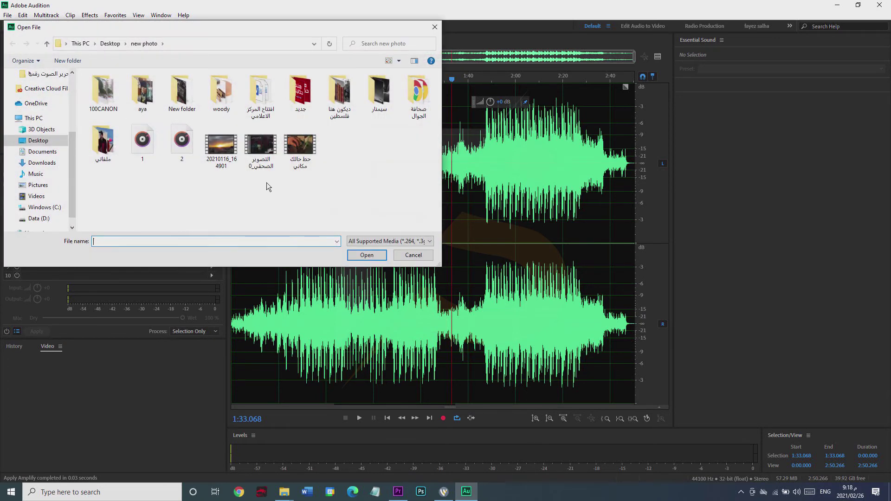
{"action": "left_click", "coordinate": [33, 117]}
{"action": "double_click", "coordinate": [130, 144]}
{"action": "double_click", "coordinate": [305, 191]}
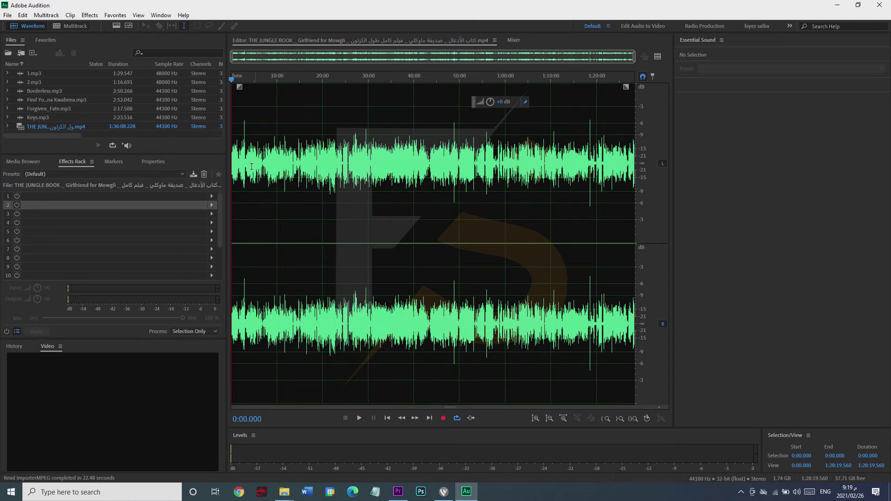
Play the opening seconds of the video, and check its picture at several points up to about 1:08:18
{"action": "key", "text": "space"}
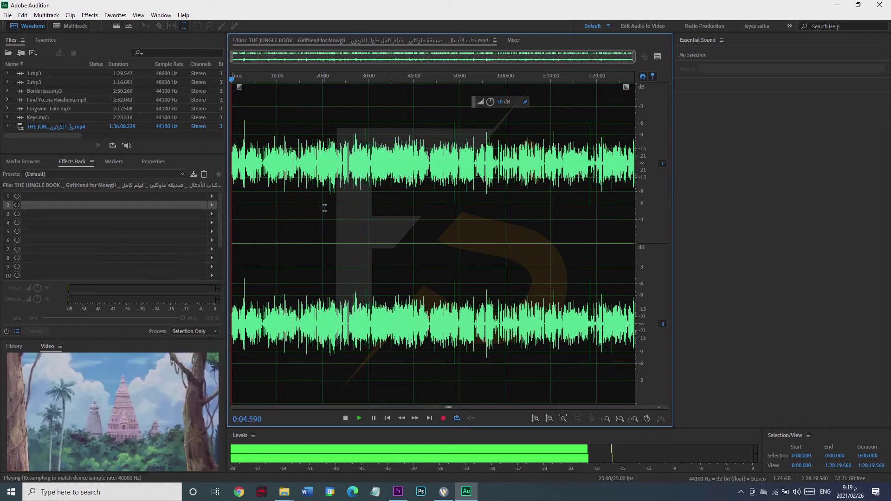
{"action": "key", "text": "space"}
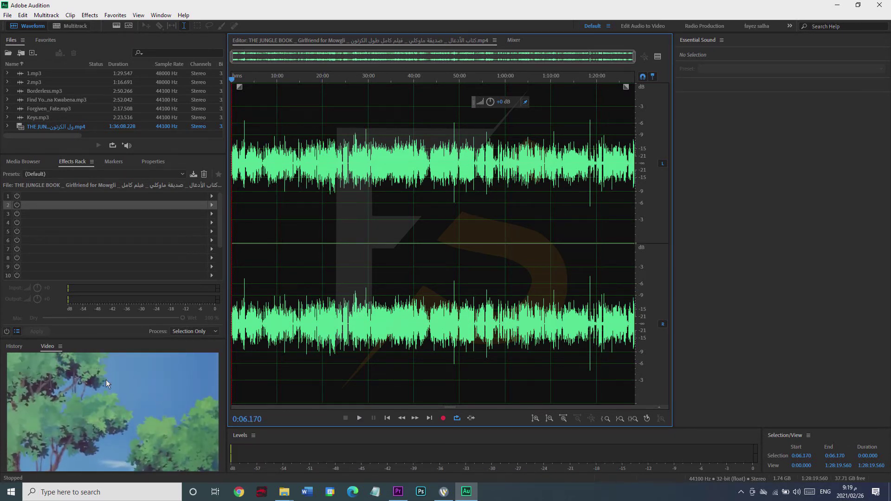
{"action": "left_click_drag", "start_coordinate": [246, 159], "coordinate": [277, 157]}
{"action": "left_click", "coordinate": [313, 177]}
{"action": "left_click_drag", "start_coordinate": [365, 176], "coordinate": [410, 176]}
{"action": "left_click", "coordinate": [470, 176]}
{"action": "left_click", "coordinate": [542, 178]}
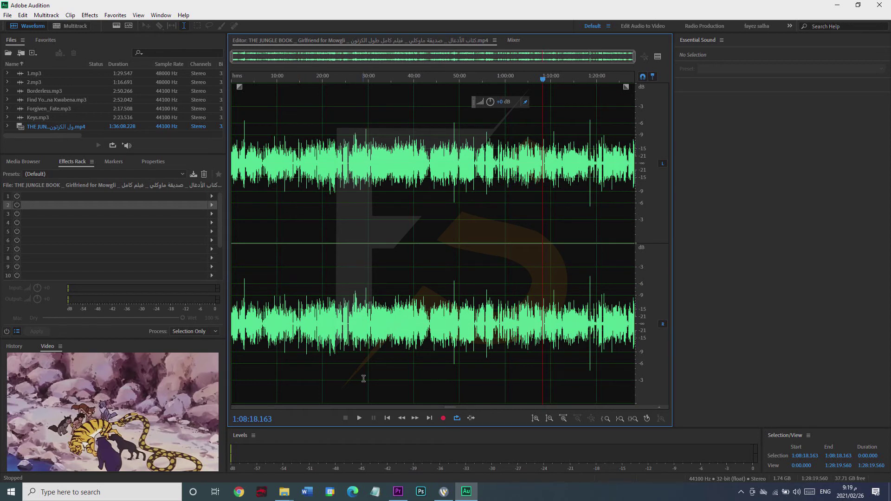
Remove THE JUNGLE BOOK video from the project files
{"action": "left_click", "coordinate": [68, 127]}
{"action": "key", "text": "Delete"}
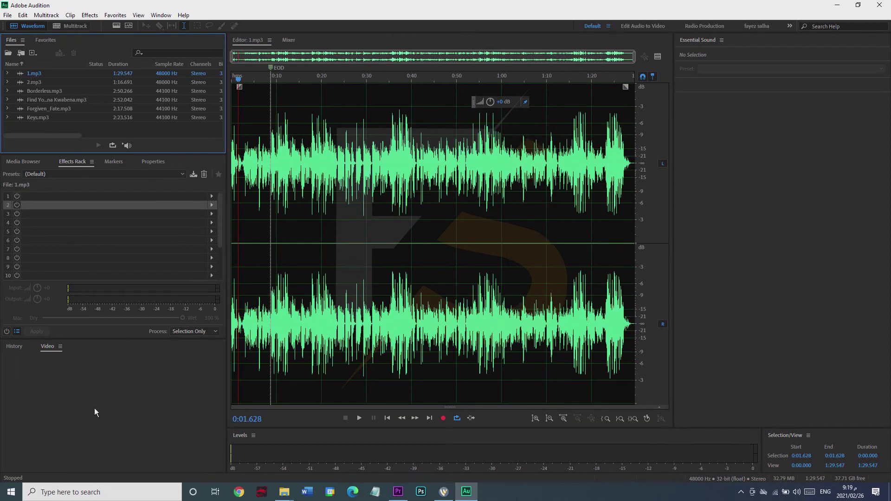
Watch the Levels meters while playing 1.mp3 from its current position, and again from about 0:05, stopping playback each time
{"action": "left_click", "coordinate": [273, 438]}
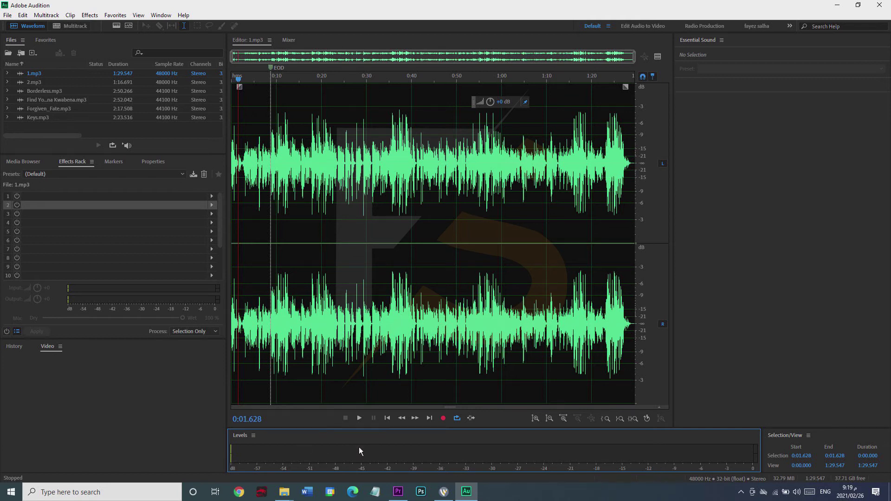
{"action": "key", "text": "space"}
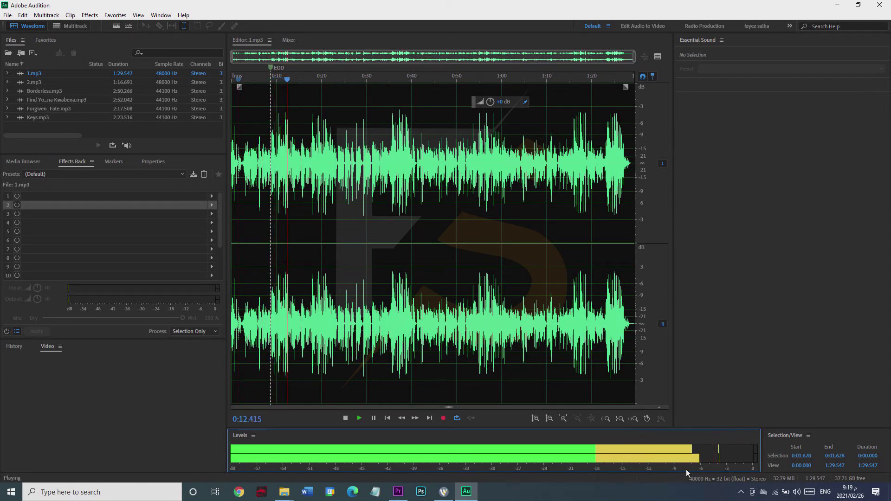
{"action": "key", "text": "space"}
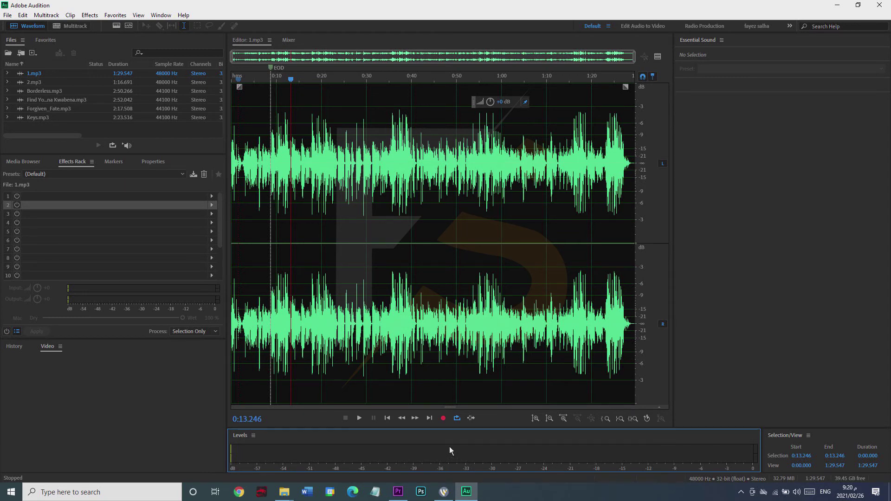
{"action": "left_click", "coordinate": [255, 75]}
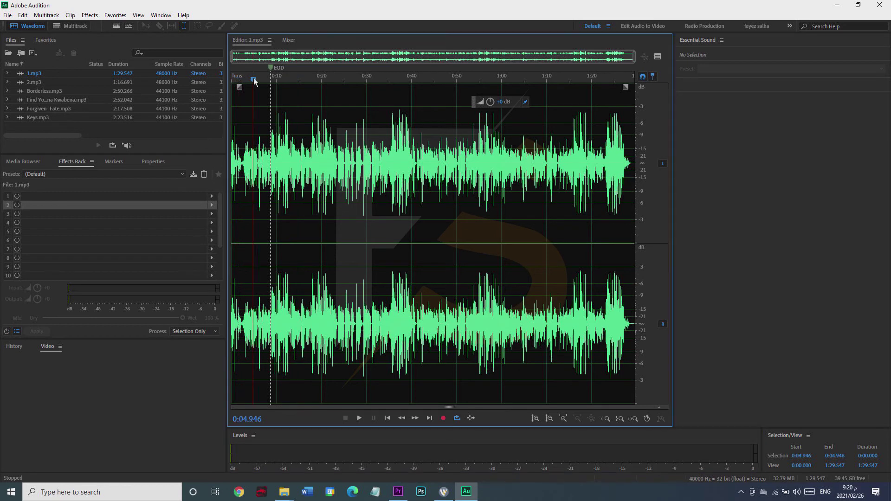
{"action": "key", "text": "space"}
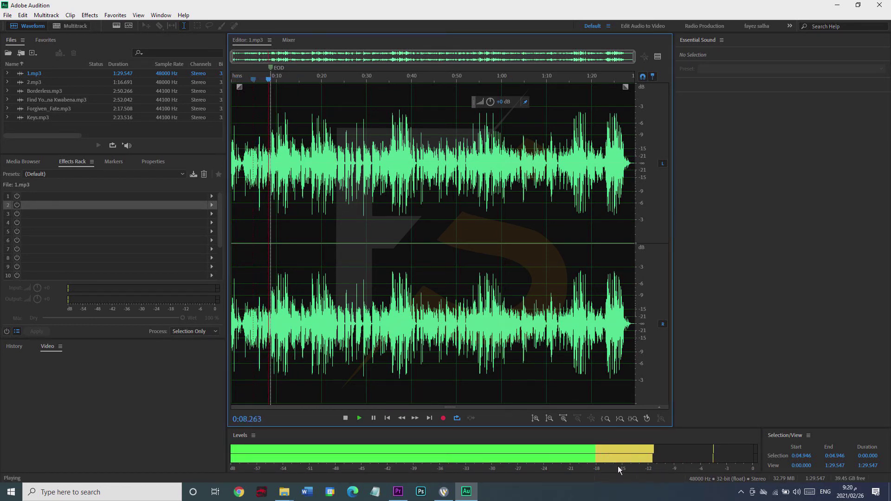
{"action": "key", "text": "space"}
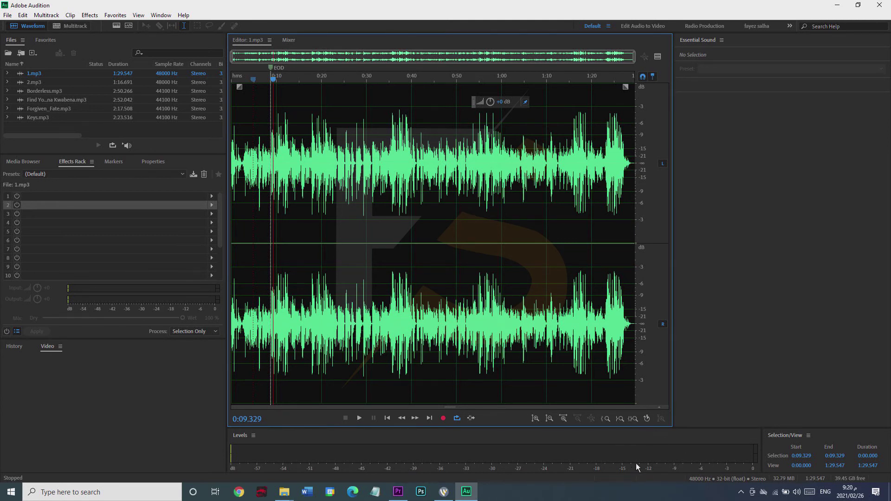
Try several playhead positions and range selections in 1.mp3, including the passage from about 0:34 to 0:54
{"action": "left_click", "coordinate": [423, 286]}
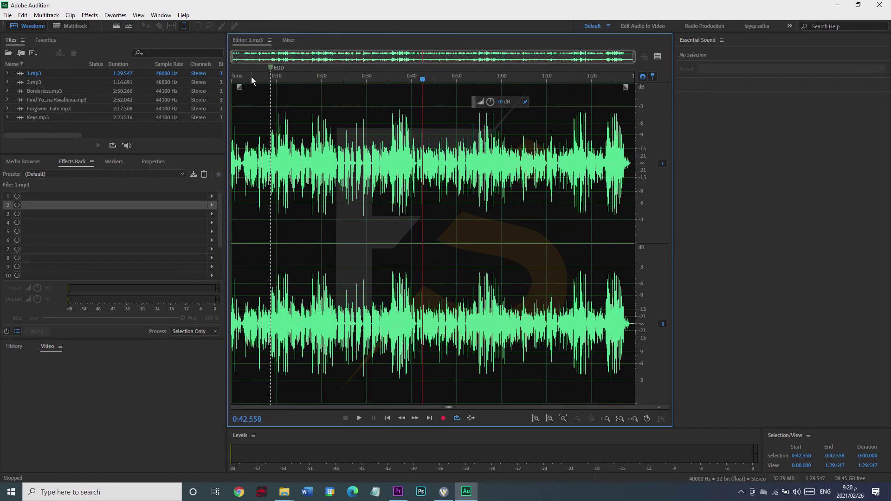
{"action": "left_click_drag", "start_coordinate": [435, 195], "coordinate": [520, 195]}
{"action": "left_click", "coordinate": [370, 193]}
{"action": "left_click_drag", "start_coordinate": [355, 211], "coordinate": [475, 197]}
{"action": "left_click", "coordinate": [456, 209]}
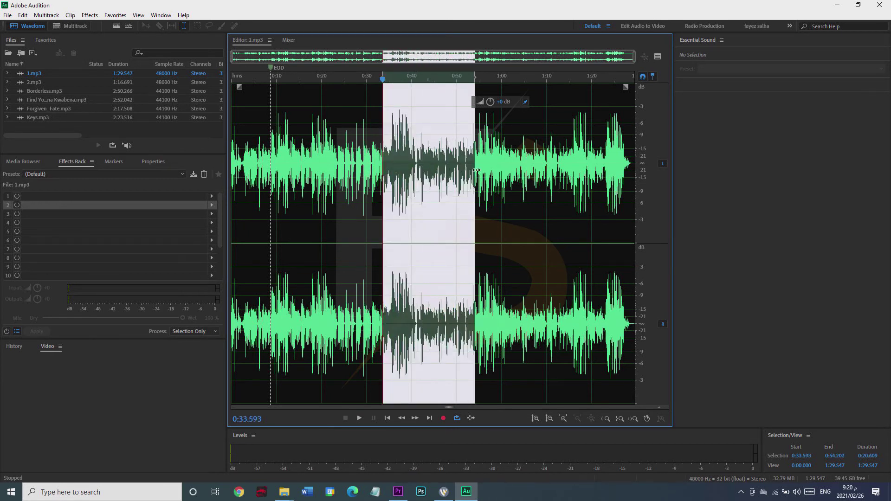
Replace the range selection in 1.mp3 with another short trial range, and set the playhead to about 0:59
{"action": "left_click", "coordinate": [463, 188]}
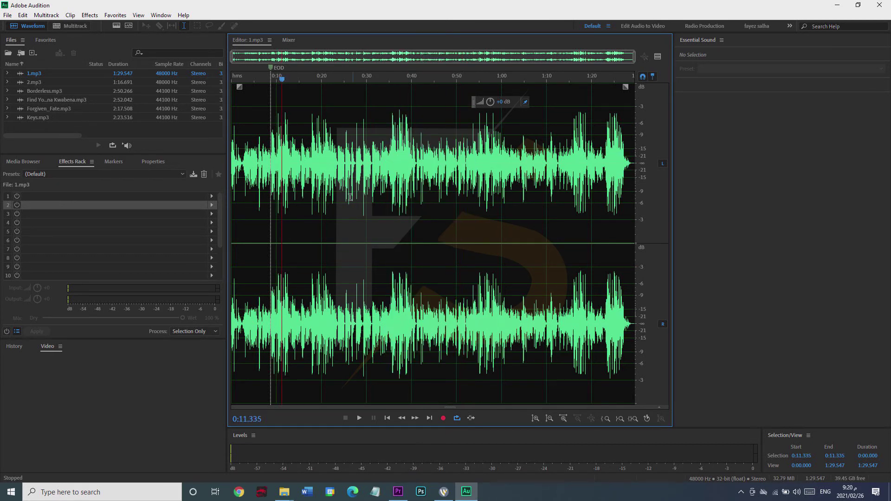
{"action": "left_click_drag", "start_coordinate": [381, 193], "coordinate": [415, 202]}
{"action": "left_click", "coordinate": [496, 213]}
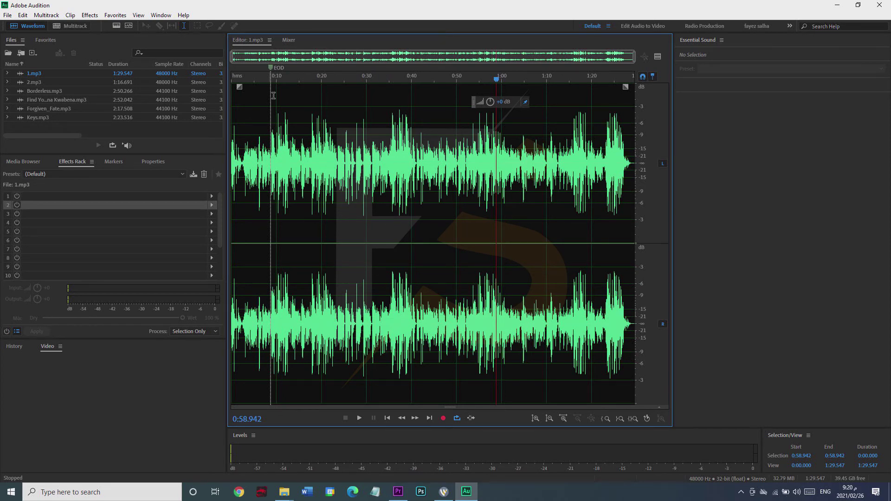
Examine the Mixer and the New Multitrack Session settings, and return to the 1.mp3 waveform without creating a session
{"action": "left_click", "coordinate": [288, 41]}
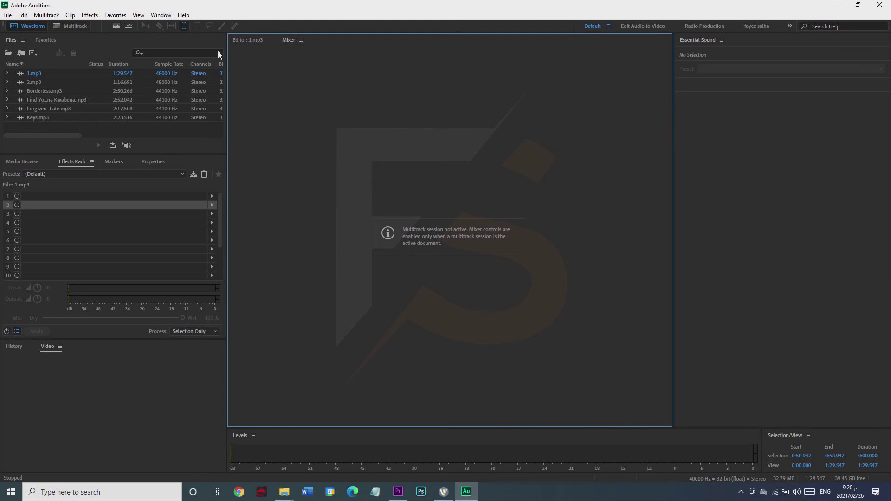
{"action": "left_click", "coordinate": [72, 26]}
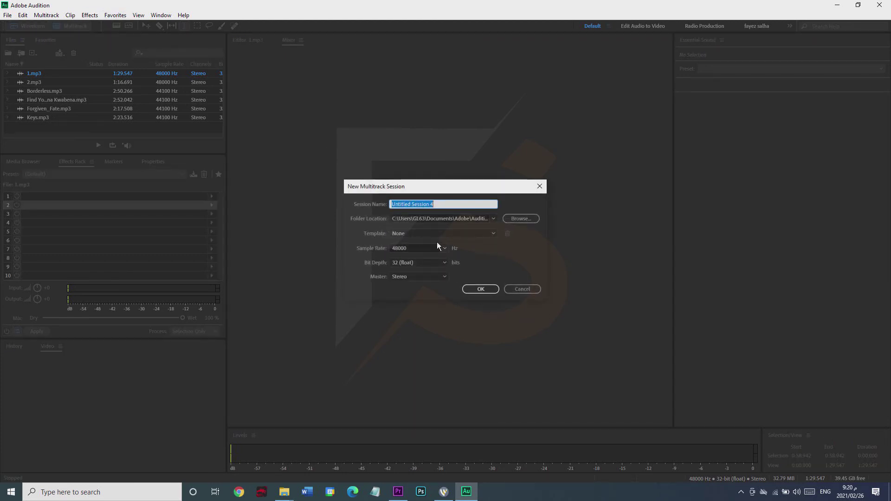
{"action": "left_click", "coordinate": [527, 288]}
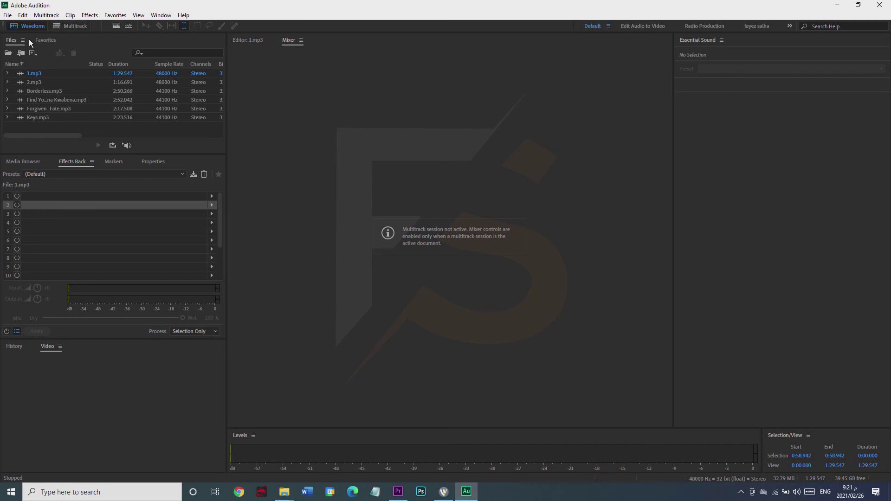
{"action": "left_click", "coordinate": [250, 45]}
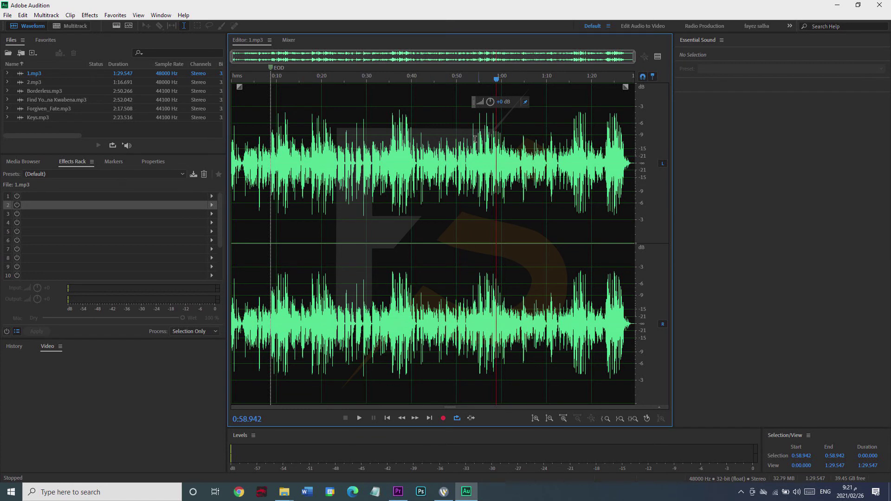
Reposition the floating gain control over the 1.mp3 waveform, and set the playhead to about 0:38
{"action": "left_click_drag", "start_coordinate": [513, 106], "coordinate": [453, 102]}
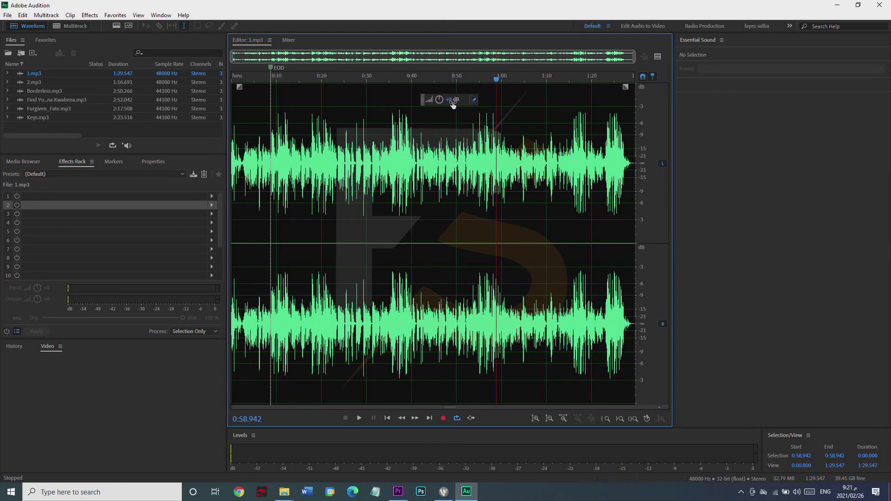
{"action": "left_click_drag", "start_coordinate": [387, 167], "coordinate": [440, 181]}
{"action": "left_click", "coordinate": [447, 149]}
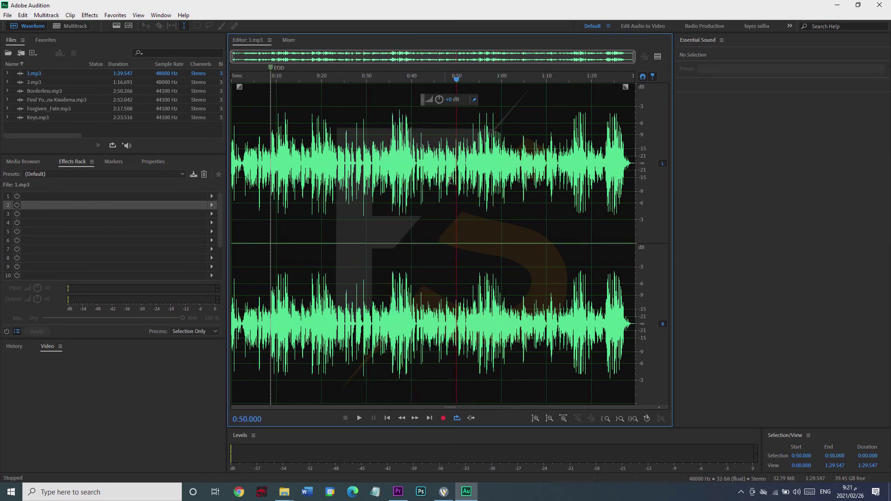
{"action": "left_click", "coordinate": [401, 157]}
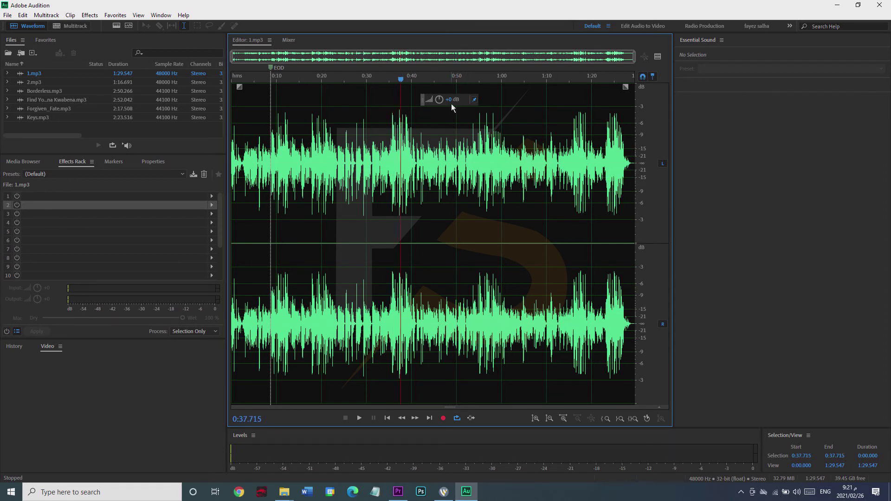
Try lowering the gain of all of 1.mp3, and by about 10.5 dB on the passage from about 0:33 to 0:45
{"action": "left_click_drag", "start_coordinate": [448, 103], "coordinate": [479, 117]}
{"action": "left_click", "coordinate": [457, 154]}
{"action": "left_click_drag", "start_coordinate": [382, 164], "coordinate": [435, 131]}
{"action": "left_click_drag", "start_coordinate": [451, 101], "coordinate": [462, 115]}
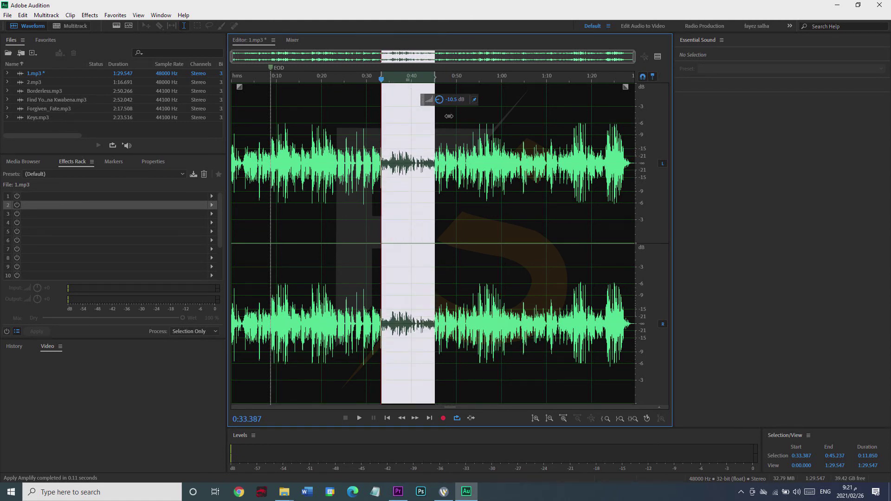
Undo the gain changes in 1.mp3 and place the playhead at about 0:56
{"action": "left_click", "coordinate": [483, 163]}
{"action": "key", "text": "ctrl+z"}
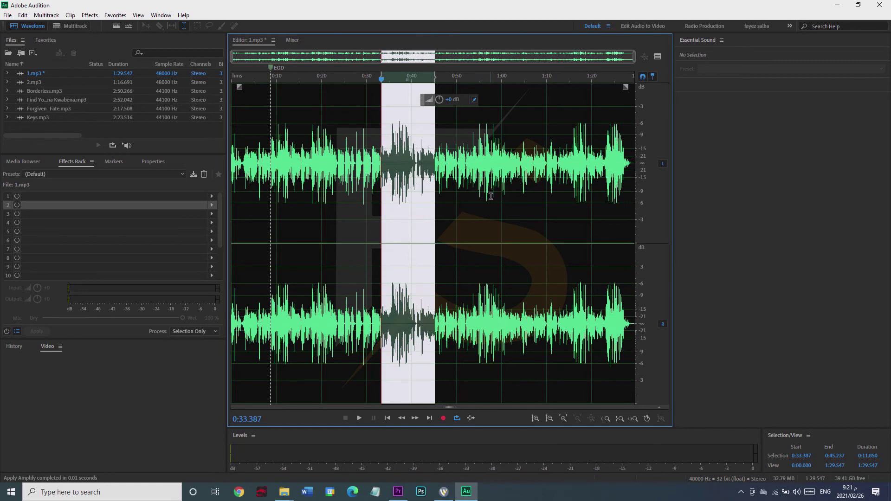
{"action": "key", "text": "ctrl+a"}
{"action": "left_click", "coordinate": [483, 201]}
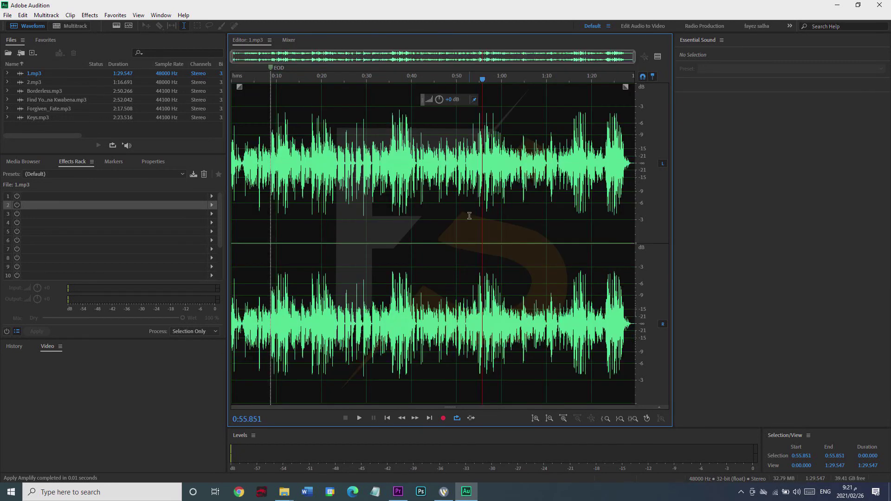
Play 1.mp3 from about 0:28, restart playback from the same point, and stop it
{"action": "left_click", "coordinate": [359, 347]}
{"action": "left_click", "coordinate": [360, 418]}
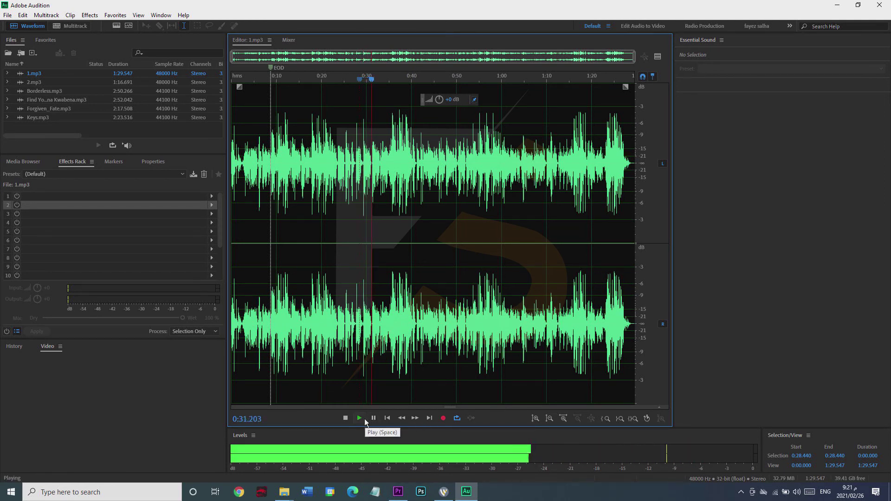
{"action": "left_click", "coordinate": [362, 418]}
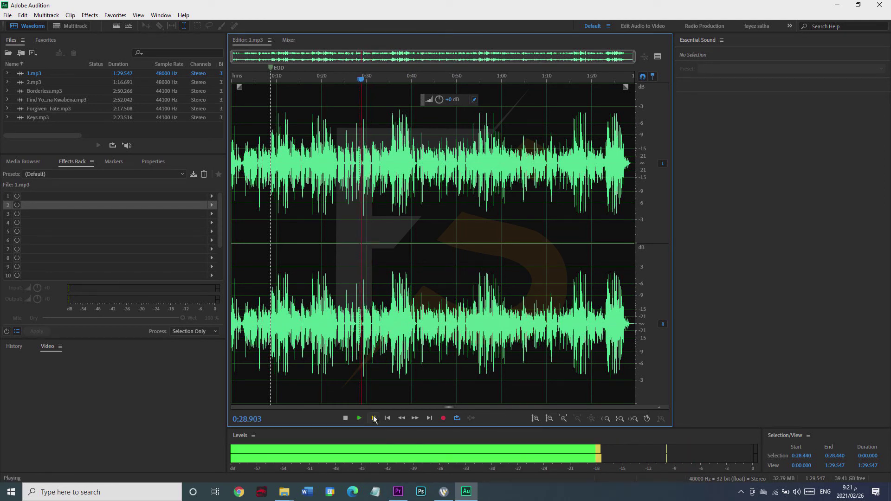
{"action": "left_click", "coordinate": [345, 417]}
Jump the playhead back to the start of 1.mp3, and then to its end at 1:29.547
{"action": "left_click", "coordinate": [386, 417]}
{"action": "left_click", "coordinate": [386, 418]}
{"action": "left_click", "coordinate": [386, 418]}
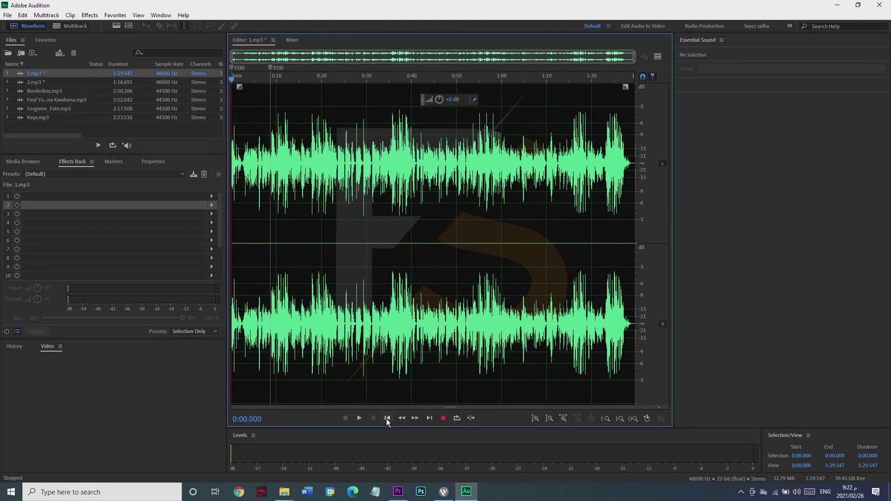
{"action": "left_click", "coordinate": [429, 418]}
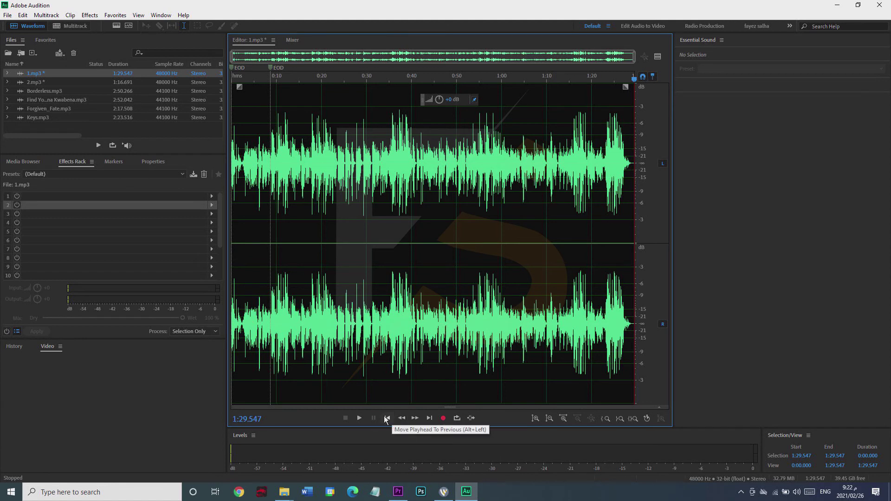
Play 1.mp3 from its beginning, trying fast forward and rewind before stopping playback
{"action": "left_click", "coordinate": [359, 418]}
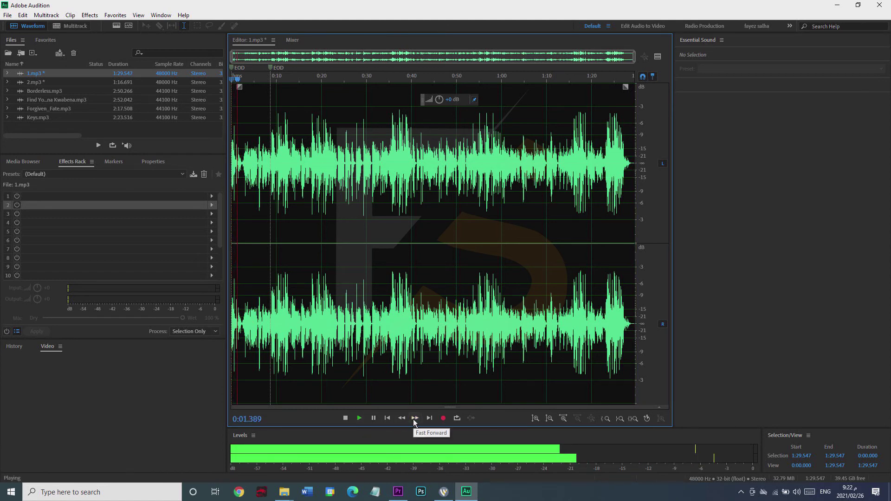
{"action": "left_click", "coordinate": [413, 419]}
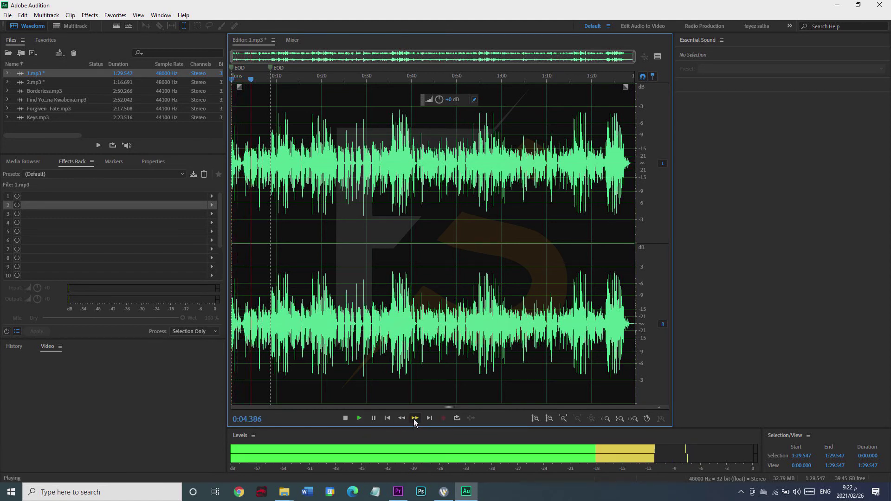
{"action": "left_click", "coordinate": [402, 418]}
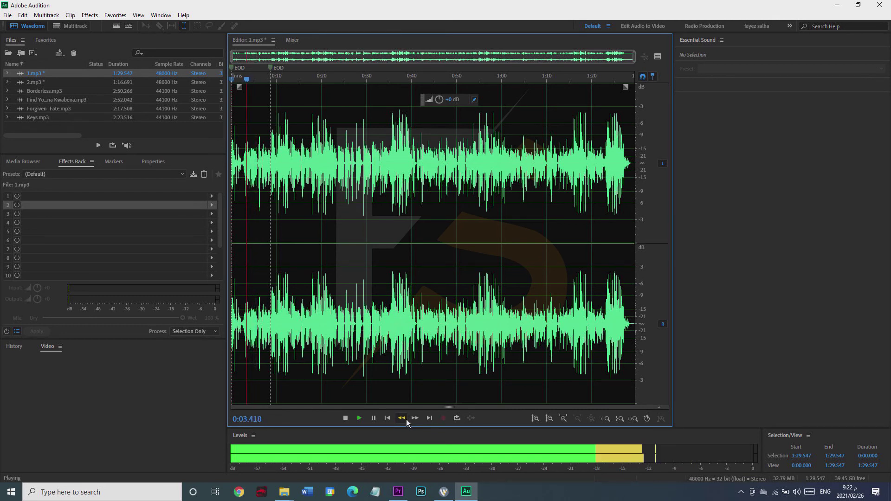
{"action": "left_click", "coordinate": [347, 417]}
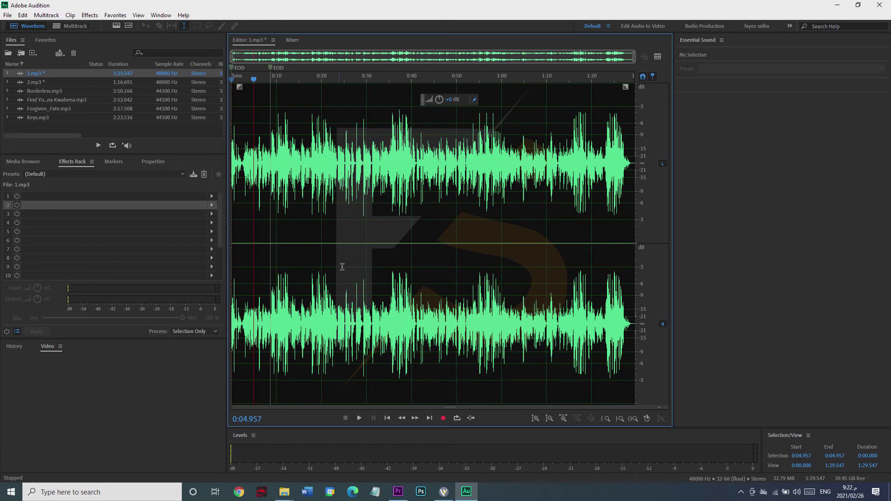
Try loop playback from about 1:28.7 near the end of 1.mp3, and turn looping off again
{"action": "left_click", "coordinate": [457, 418]}
{"action": "left_click", "coordinate": [629, 330]}
{"action": "key", "text": "space"}
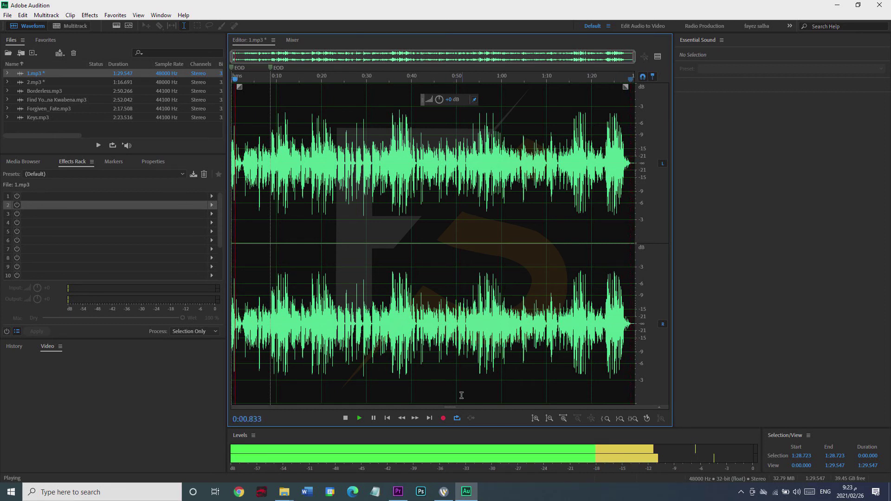
{"action": "key", "text": "space"}
{"action": "left_click", "coordinate": [456, 419]}
Enable Skip Selection and play 1.mp3 from about 0:33.9 with the passage from about 0:35.3 to 0:40 selected
{"action": "left_click", "coordinate": [471, 418]}
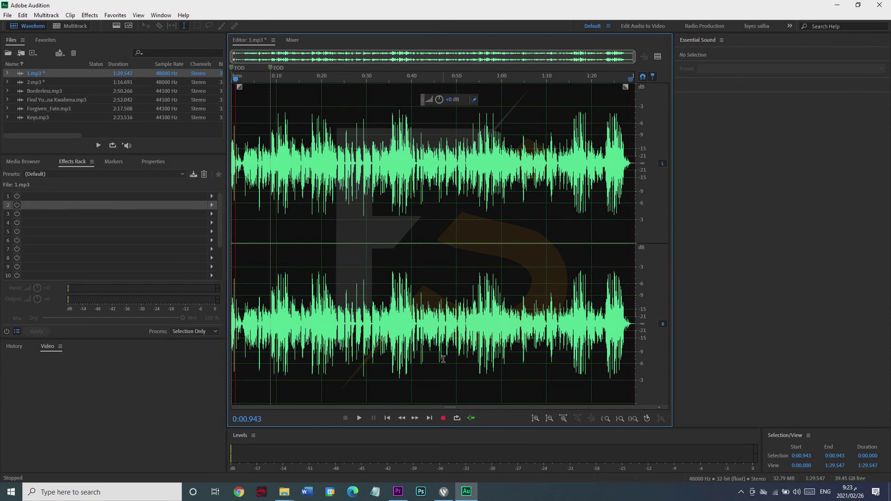
{"action": "left_click", "coordinate": [391, 253]}
{"action": "left_click_drag", "start_coordinate": [391, 252], "coordinate": [410, 257]}
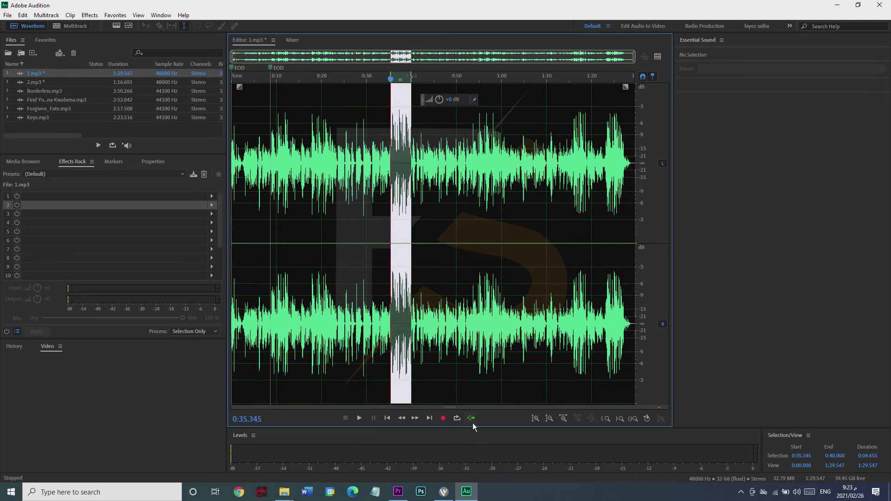
{"action": "left_click", "coordinate": [384, 79]}
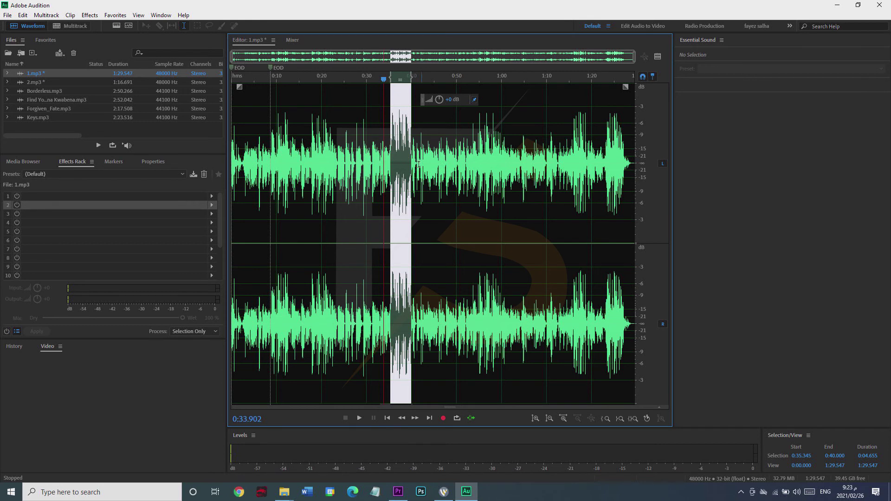
{"action": "key", "text": "space"}
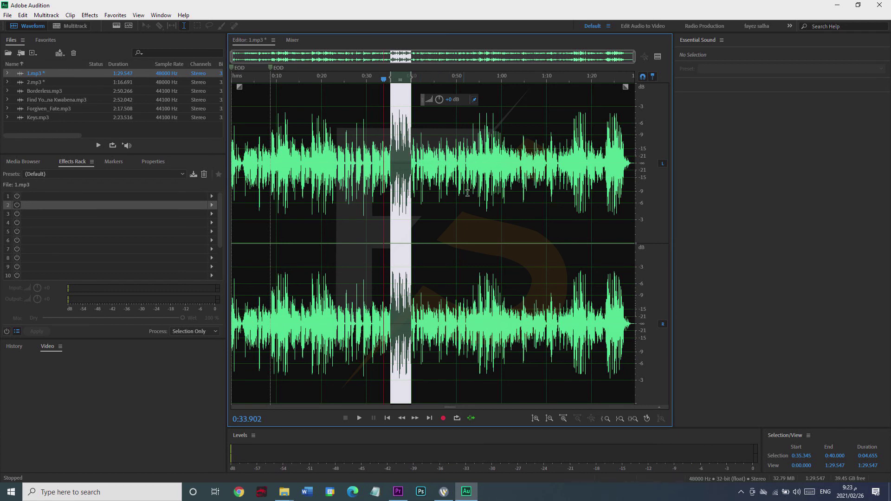
Examine the 1.mp3 waveform around 0:39 at several time and amplitude zoom levels, and set the playhead to about 0:46.6
{"action": "left_click", "coordinate": [406, 173]}
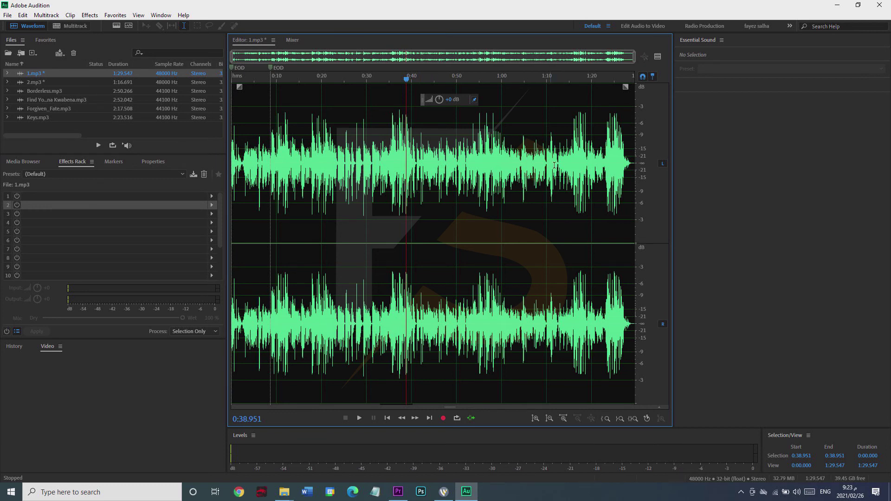
{"action": "scroll", "coordinate": [521, 241], "scroll_direction": "up", "scroll_amount": 3}
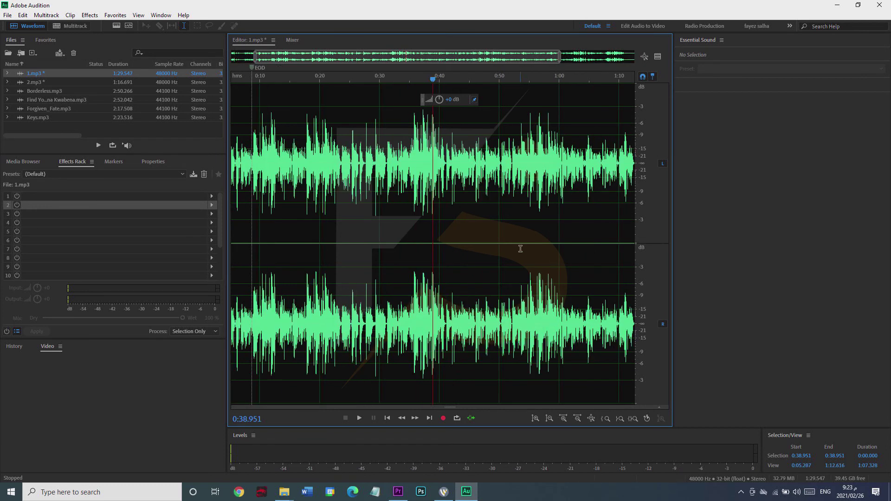
{"action": "scroll", "coordinate": [487, 282], "scroll_direction": "up", "scroll_amount": 8}
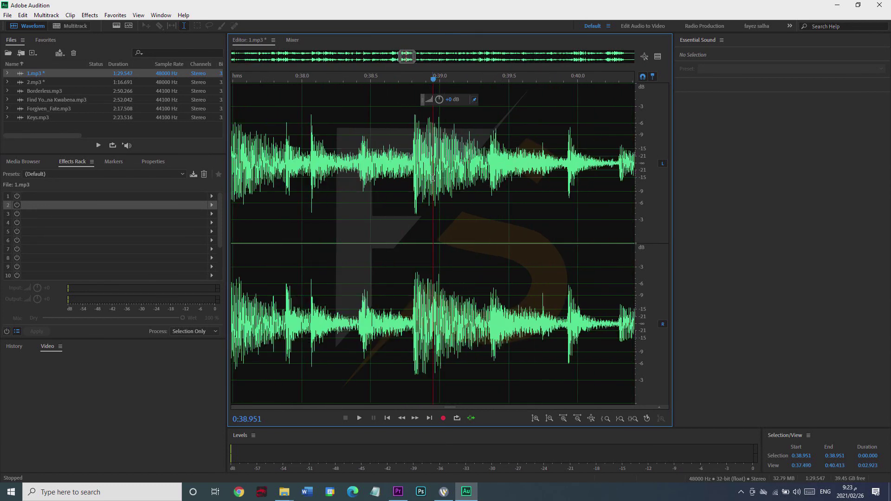
{"action": "scroll", "coordinate": [435, 169], "scroll_direction": "up", "scroll_amount": 6}
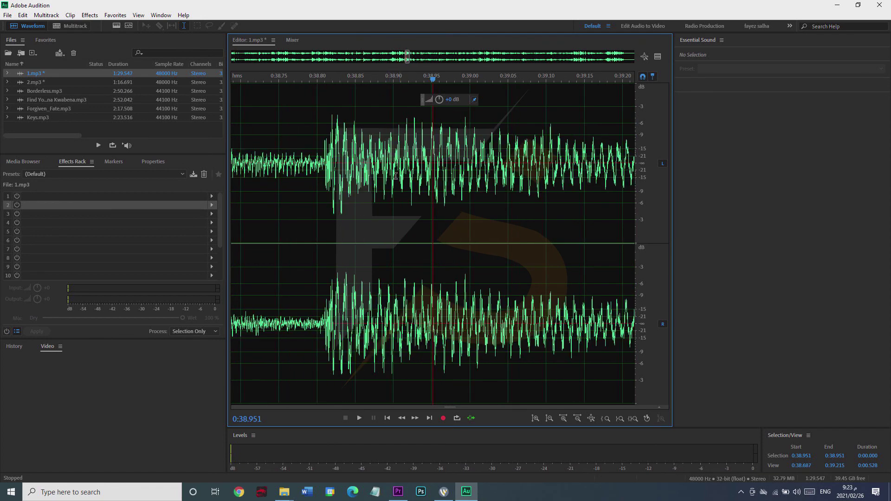
{"action": "scroll", "coordinate": [485, 329], "scroll_direction": "down", "scroll_amount": 4}
{"action": "scroll", "coordinate": [485, 329], "scroll_direction": "down", "scroll_amount": 10}
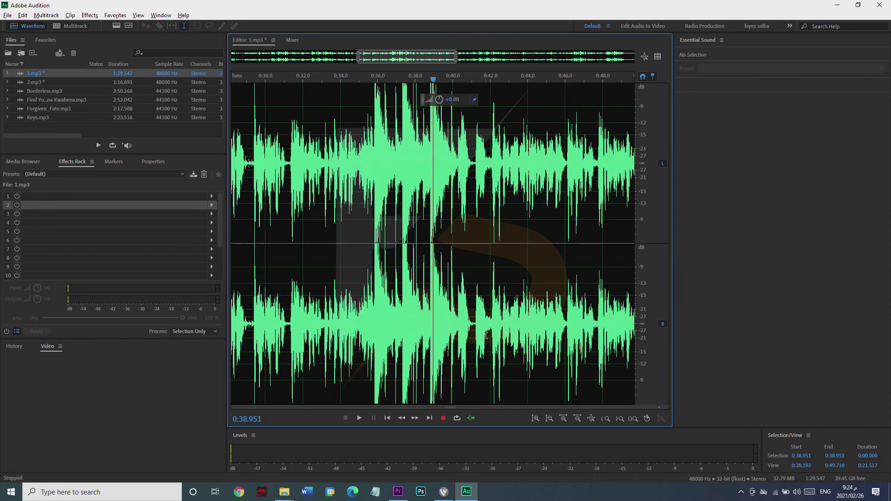
{"action": "left_click", "coordinate": [577, 345]}
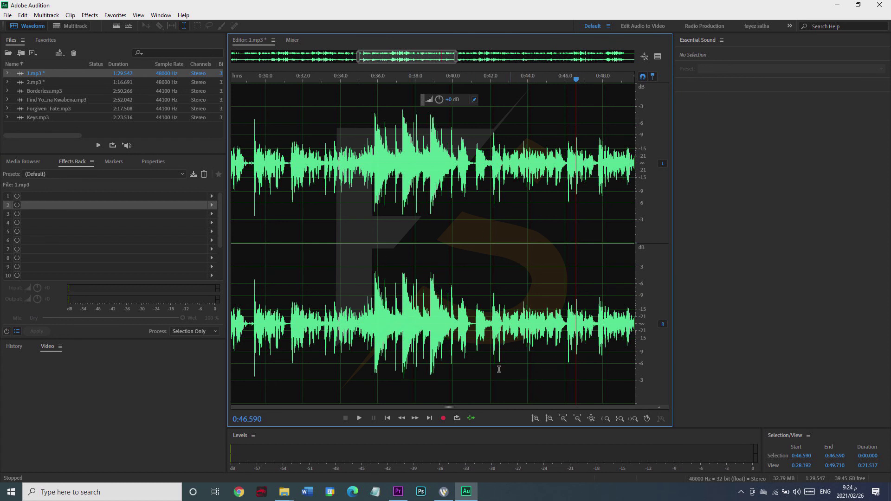
Activate the Essential Sound panel, and try a selection in 1.mp3 from about 0:35.6 to 0:40.7
{"action": "left_click", "coordinate": [727, 224]}
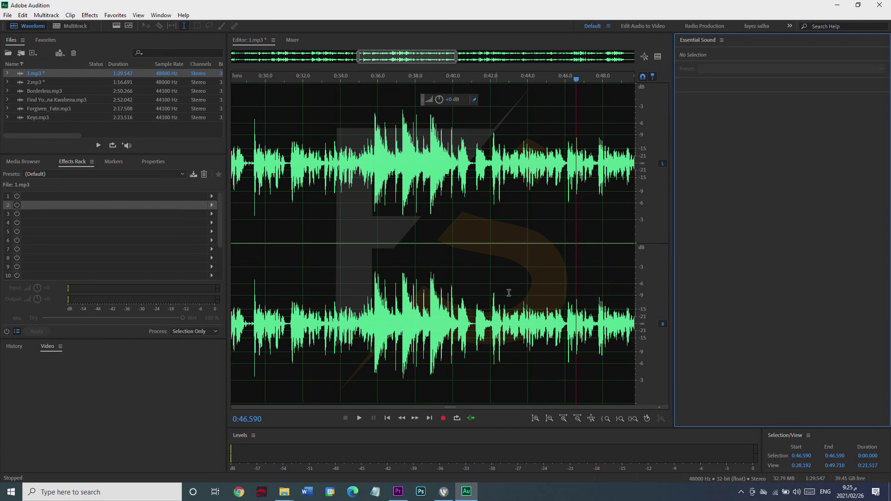
{"action": "mouse_move", "coordinate": [313, 80]}
{"action": "left_mouse_down"}
{"action": "mouse_move", "coordinate": [361, 80]}
{"action": "mouse_move", "coordinate": [309, 79]}
{"action": "left_mouse_up"}
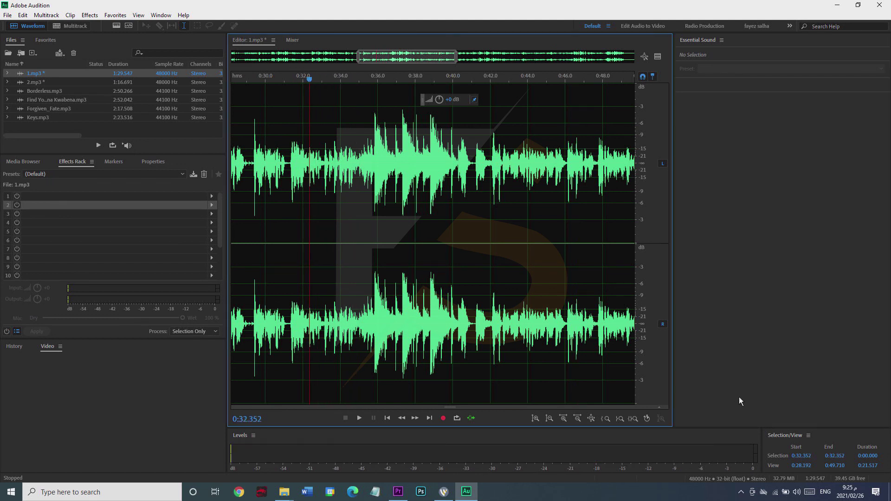
{"action": "left_click", "coordinate": [369, 206]}
{"action": "left_click_drag", "start_coordinate": [369, 206], "coordinate": [465, 214]}
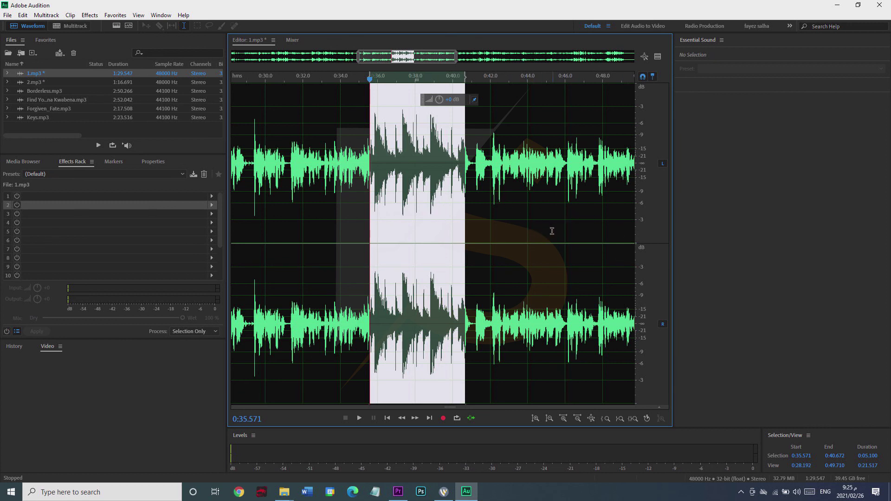
{"action": "left_click", "coordinate": [475, 225]}
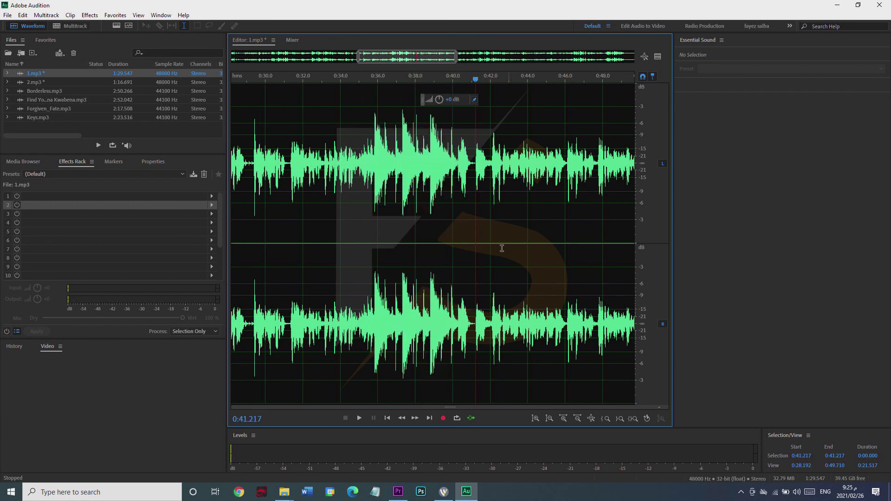